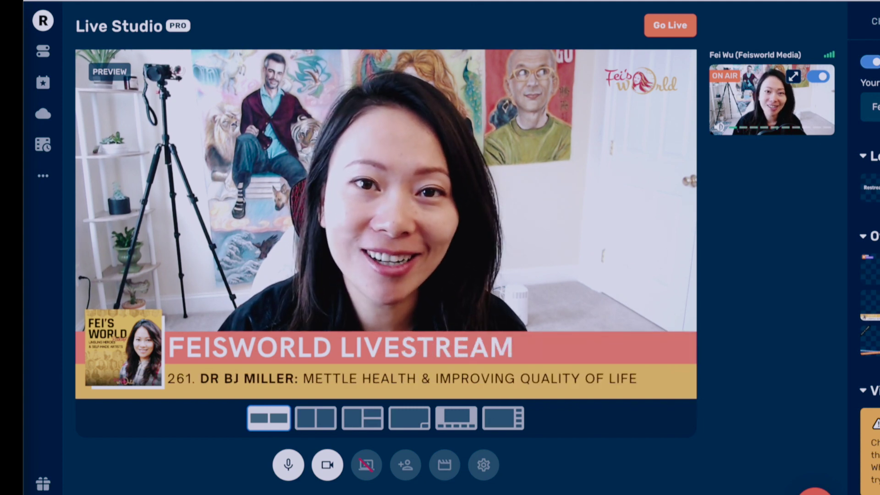
scroll(870, 275, "down", 3)
left_click(871, 187)
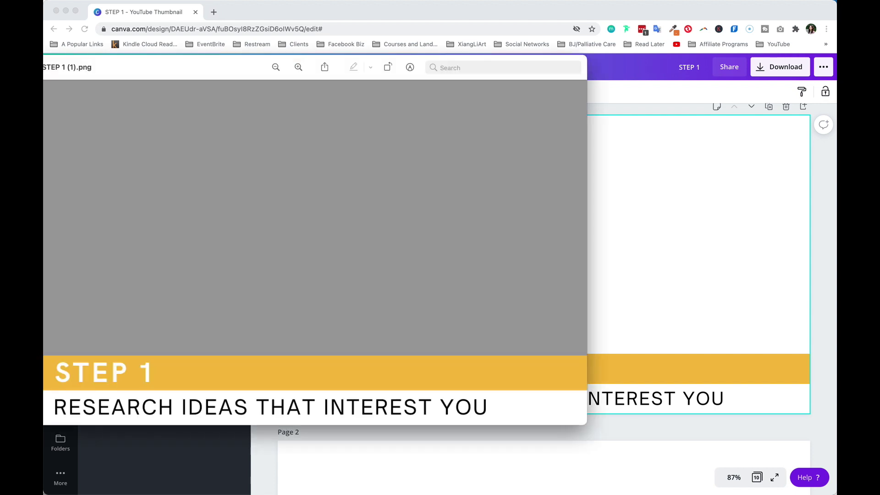
Step: Inspect the exported STEP 1 (1).png overlay with its transparent area, and return to the STEP 1 design
left_click_drag(179, 71, 359, 45)
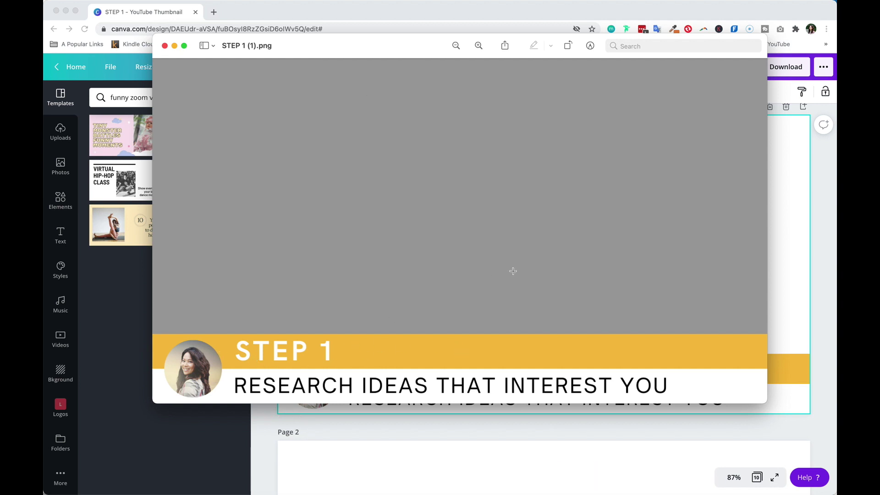
left_click_drag(433, 49, 191, 144)
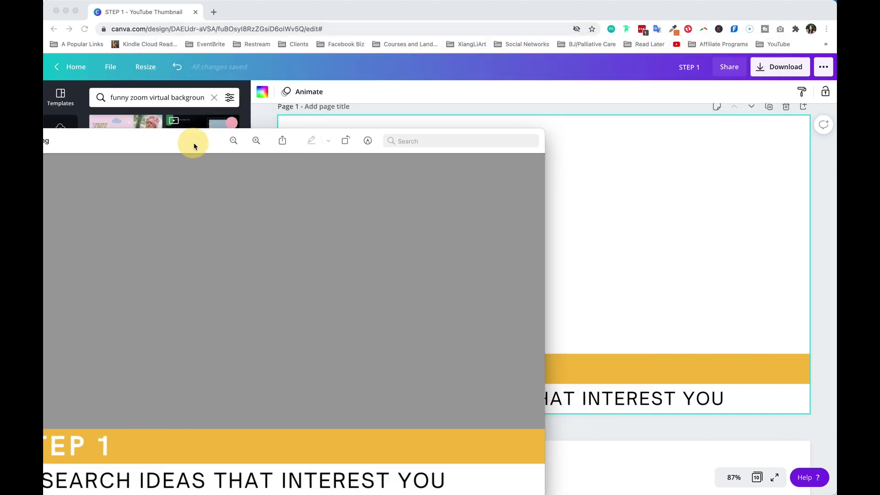
left_click(465, 16)
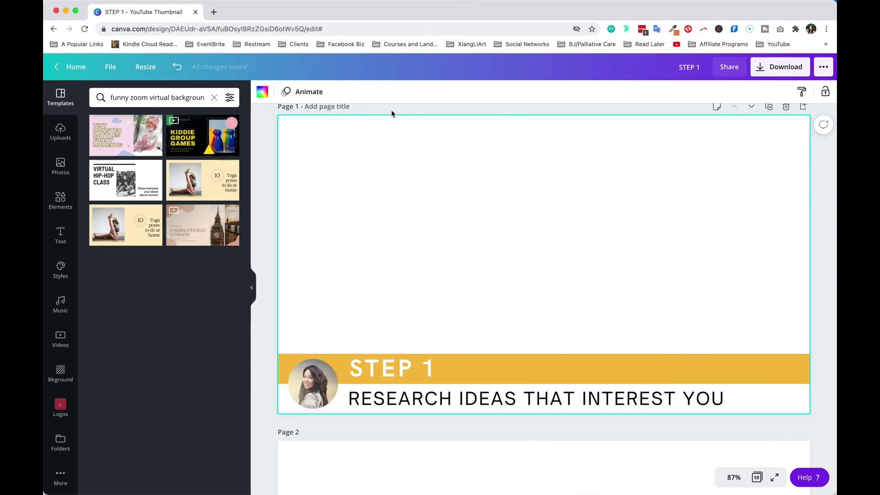
Step: View the Canva pricing plans in a new browser tab, and return to the STEP 1 design
left_click(213, 12)
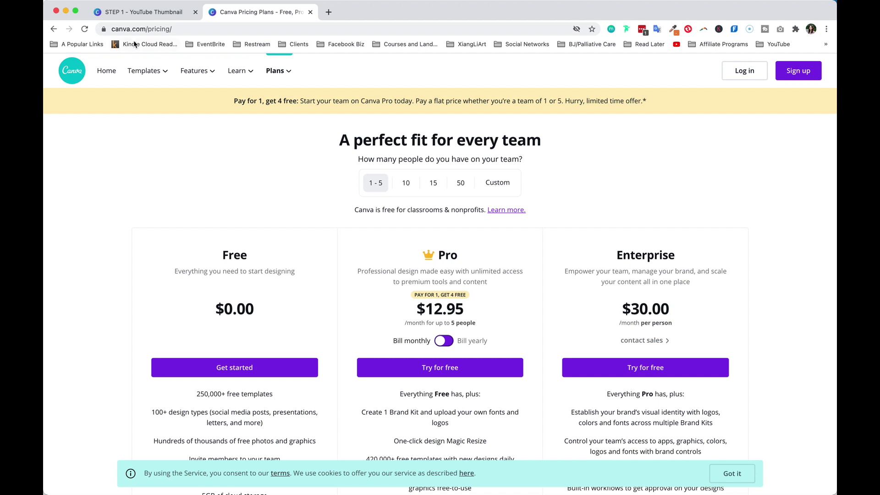
left_click(141, 14)
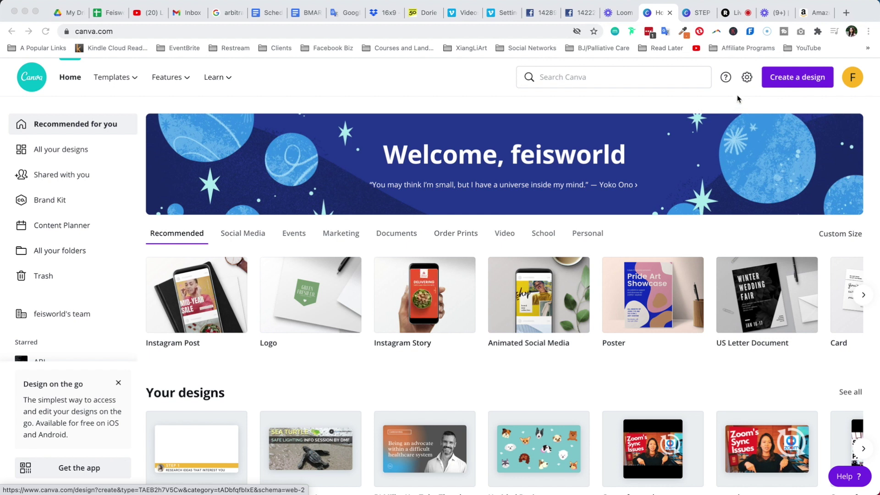
Step: Create a new design of the type YouTube Thumbnail, found by searching the design types for "youtu"
left_click(799, 79)
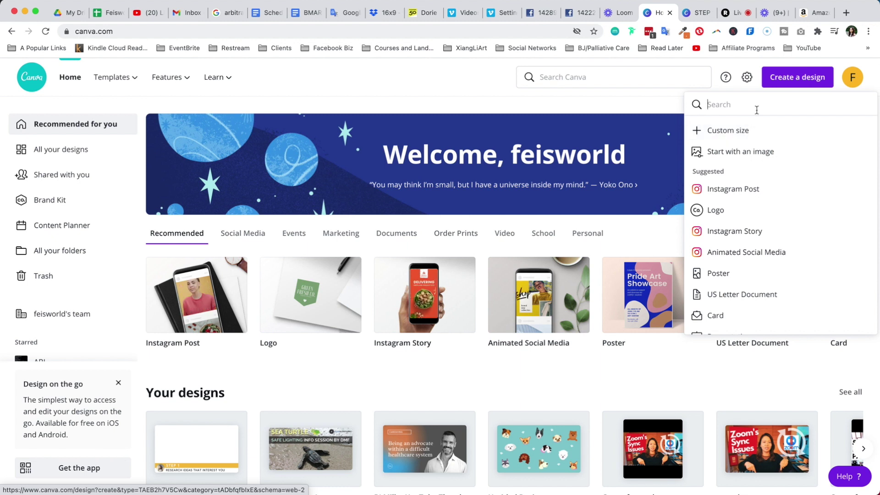
type("youtu")
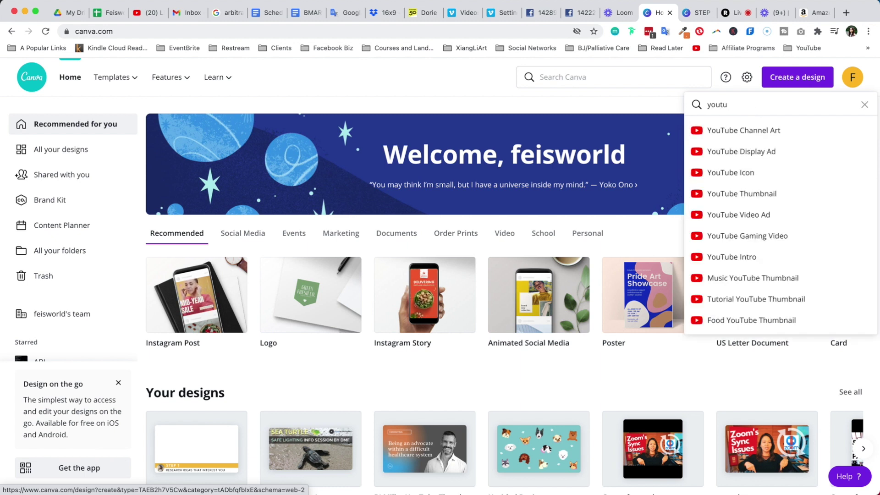
left_click(768, 195)
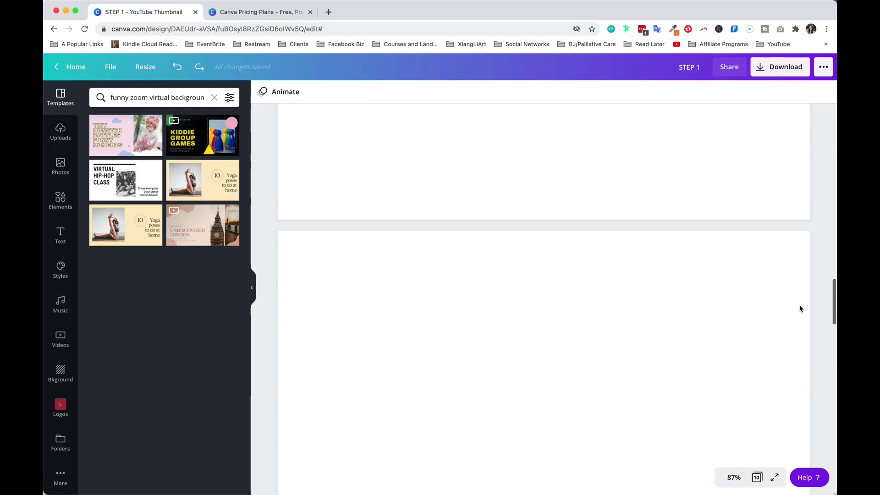
Step: Duplicate page 1 of the STEP 1 design and delete all elements from the copy to get a blank page 2
scroll(799, 307, "up", 5)
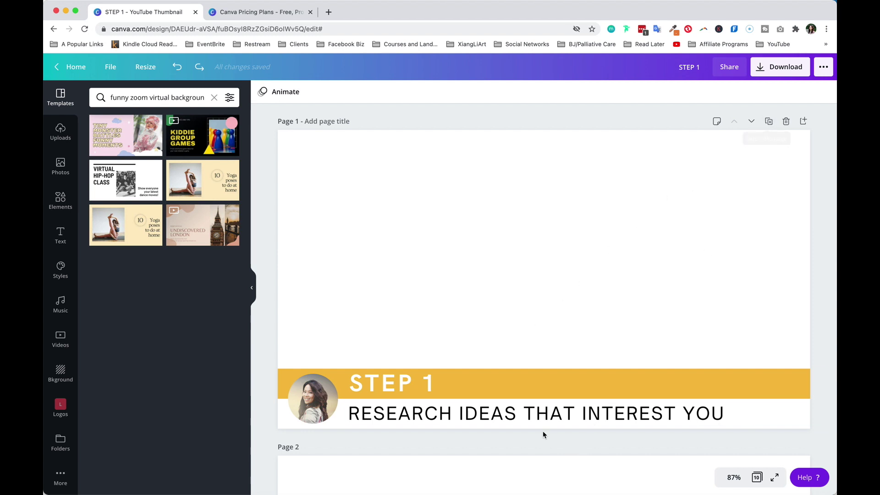
left_click(770, 122)
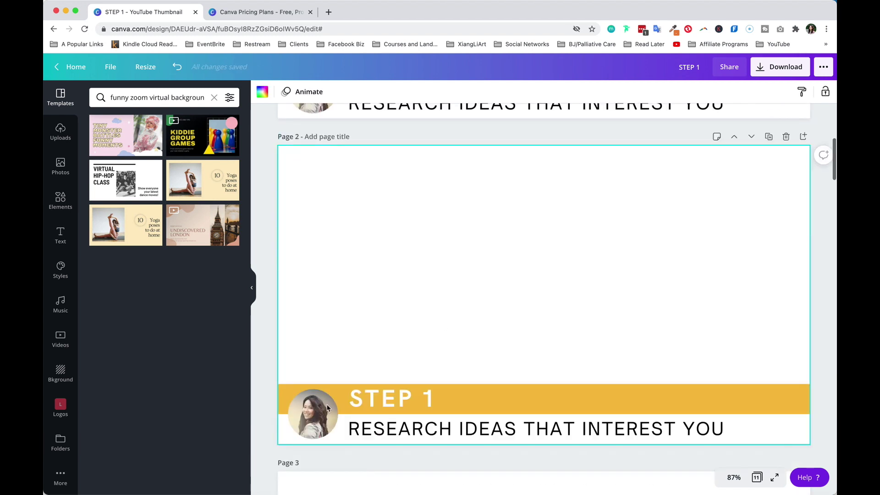
left_click_drag(399, 332, 500, 449)
key("Delete")
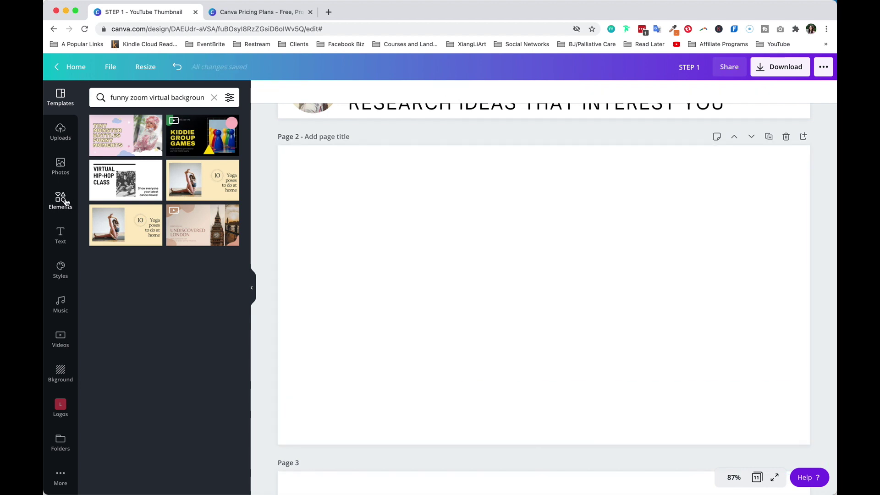
Step: Add a square shape to page 2 and reshape it into a full-width green bar along the page's bottom edge
left_click(64, 214)
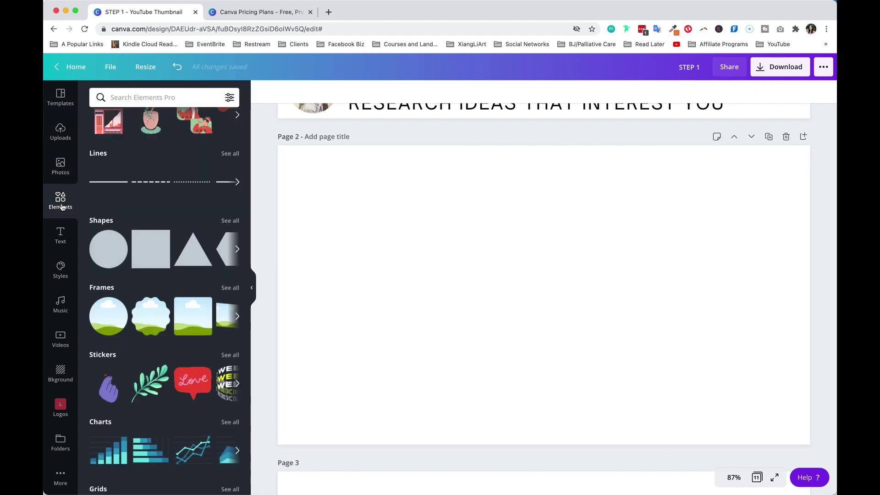
left_click(146, 254)
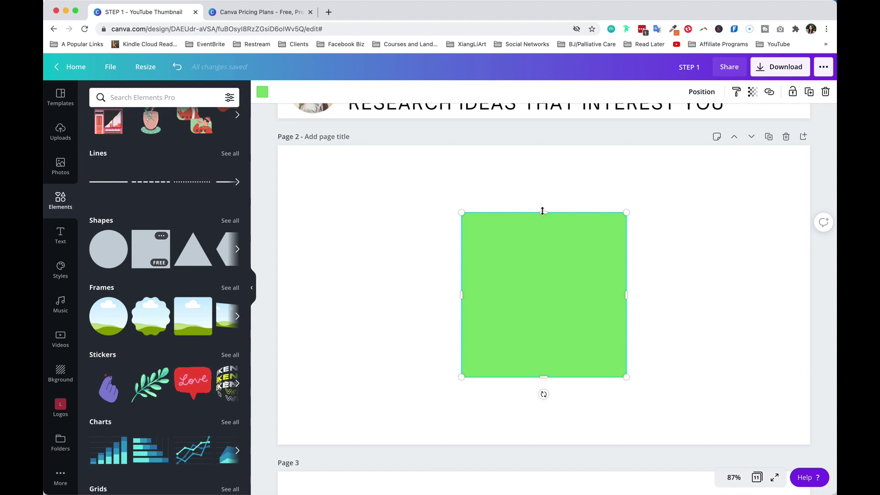
left_click_drag(544, 212, 332, 415)
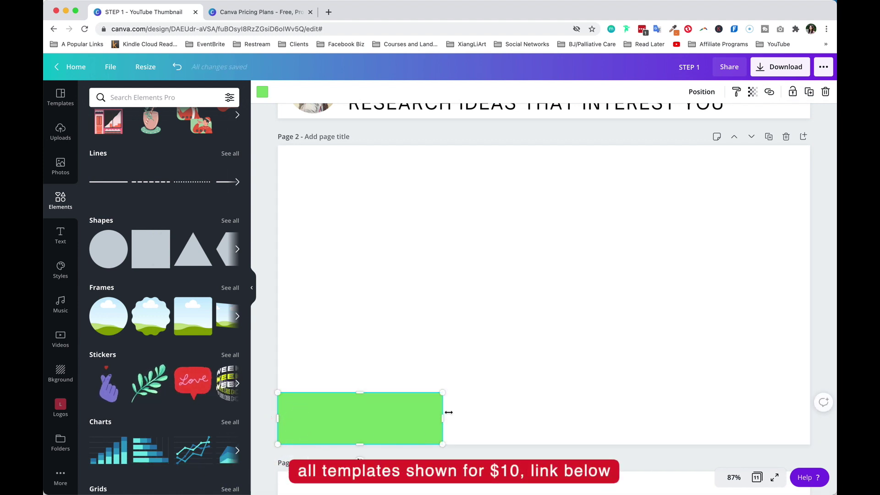
left_click_drag(448, 412, 825, 380)
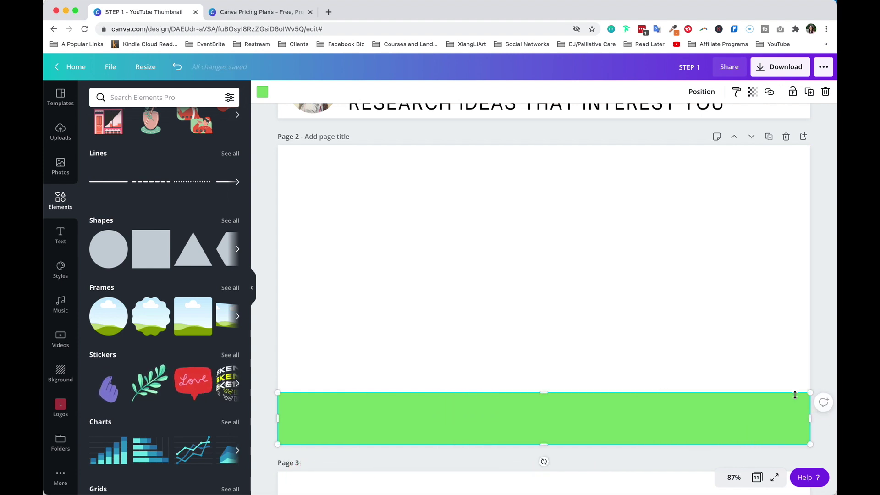
mouse_move(811, 422)
left_mouse_down()
mouse_move(784, 418)
mouse_move(813, 421)
mouse_move(813, 411)
left_mouse_up()
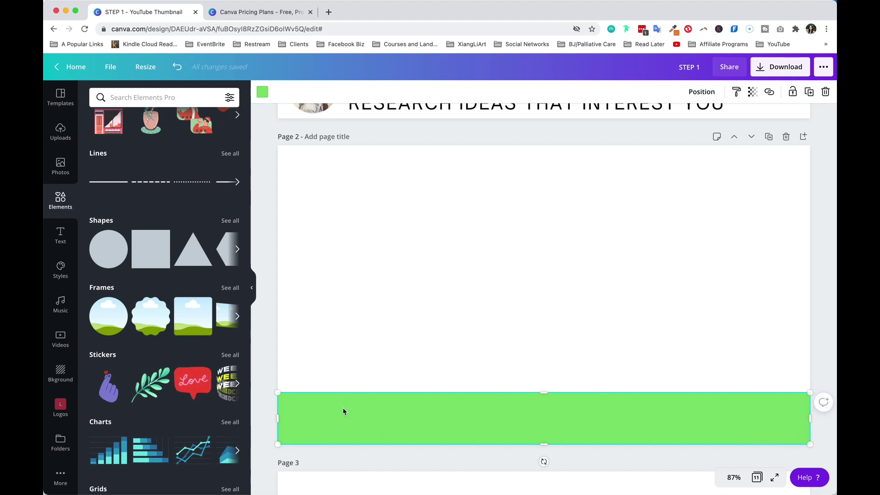
Step: Duplicate the green bar and align the copy with the page sides, overlapping the lower half of the original
left_click(345, 368)
left_click(349, 421)
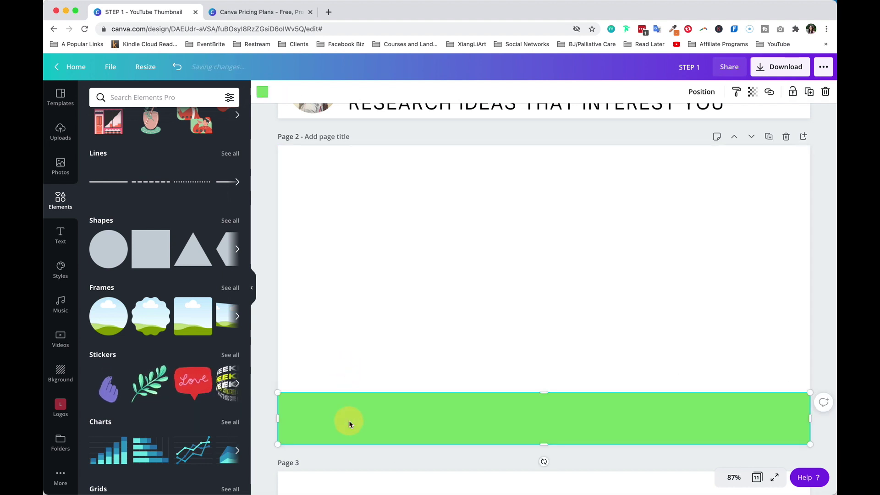
key("super+d")
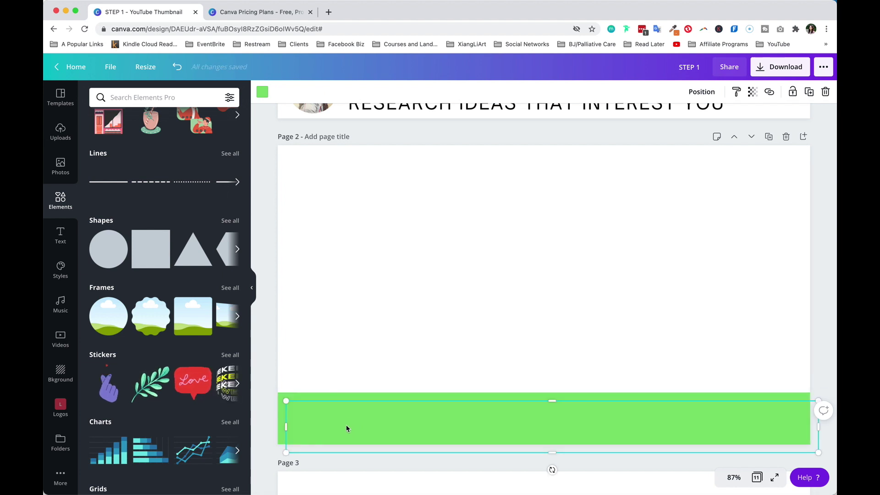
mouse_move(346, 428)
left_mouse_down()
mouse_move(345, 348)
mouse_move(359, 373)
mouse_move(354, 429)
left_mouse_up()
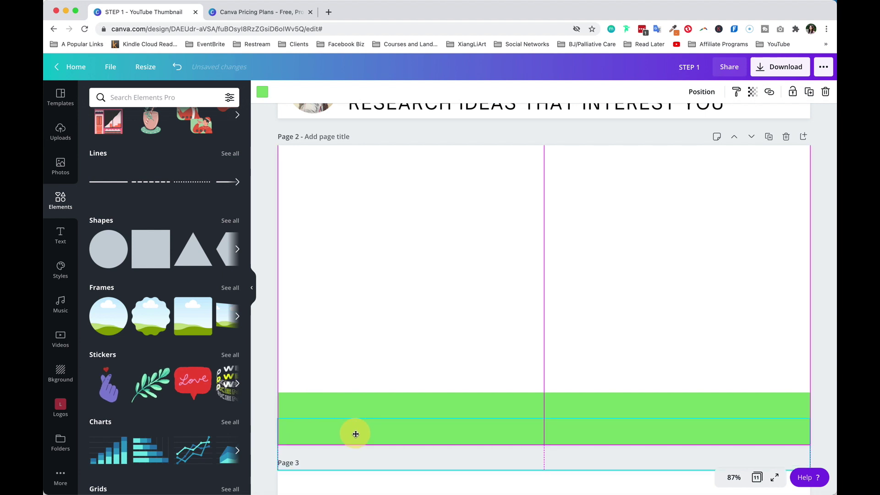
Step: Change the duplicated lower bar's fill colour to white, using the document colours
left_click(263, 92)
key("Escape")
scroll(526, 191, "up", 1)
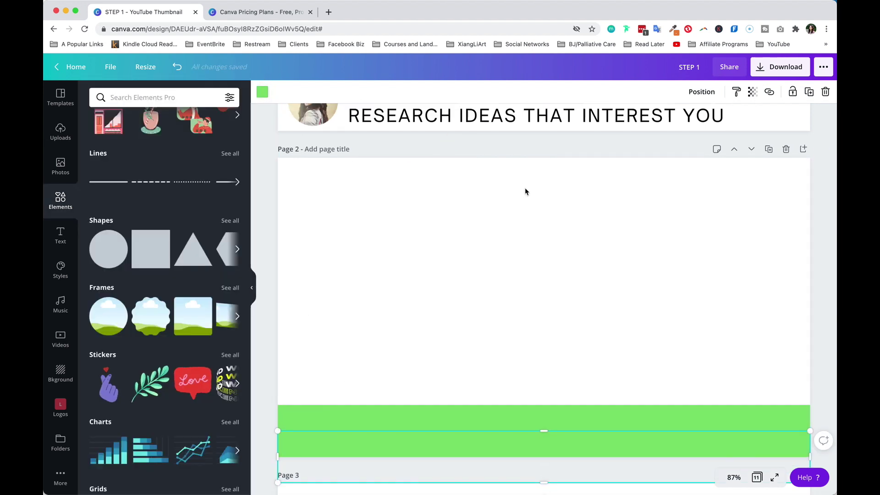
scroll(405, 123, "up", 2)
scroll(459, 320, "down", 3)
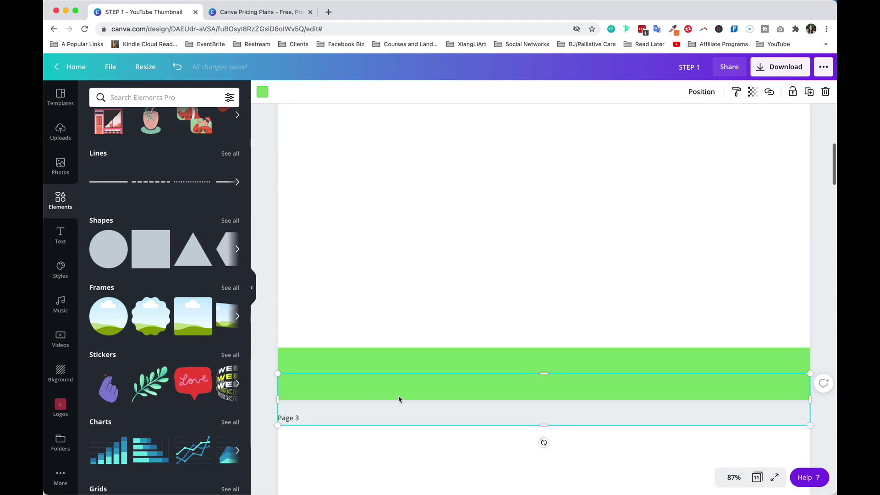
left_click(262, 92)
left_click(207, 241)
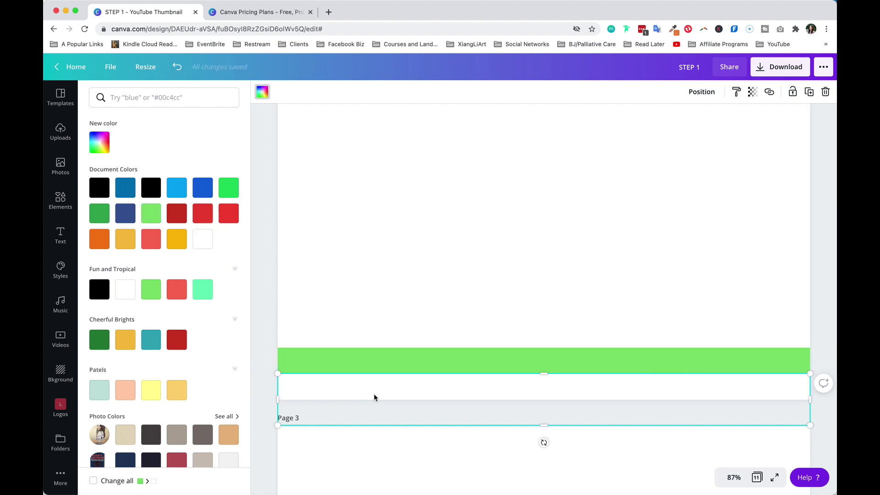
left_click(612, 289)
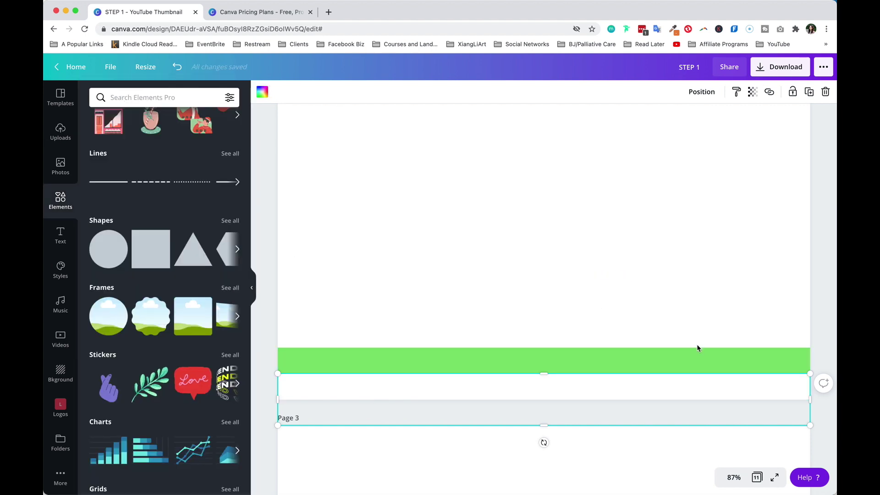
left_click(660, 290)
Step: Add a circular frame to page 2, shrink it, and place it across both bars at their left end
scroll(353, 275, "up", 5)
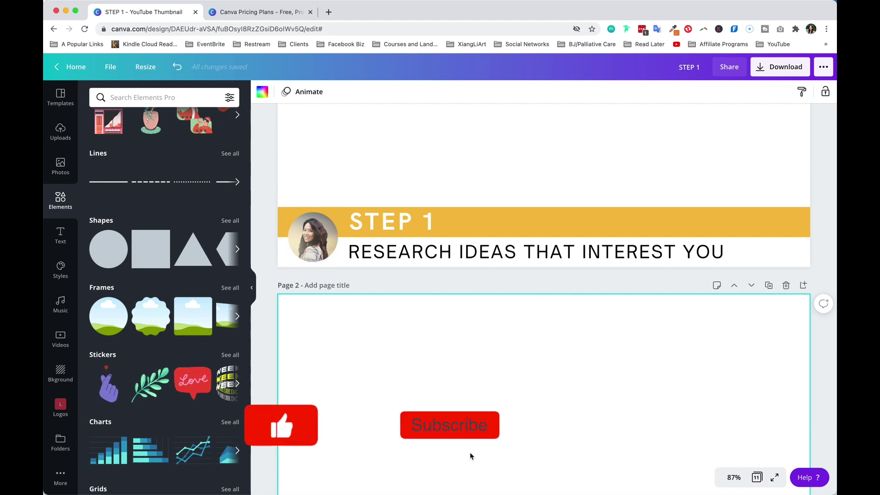
scroll(470, 456, "down", 3)
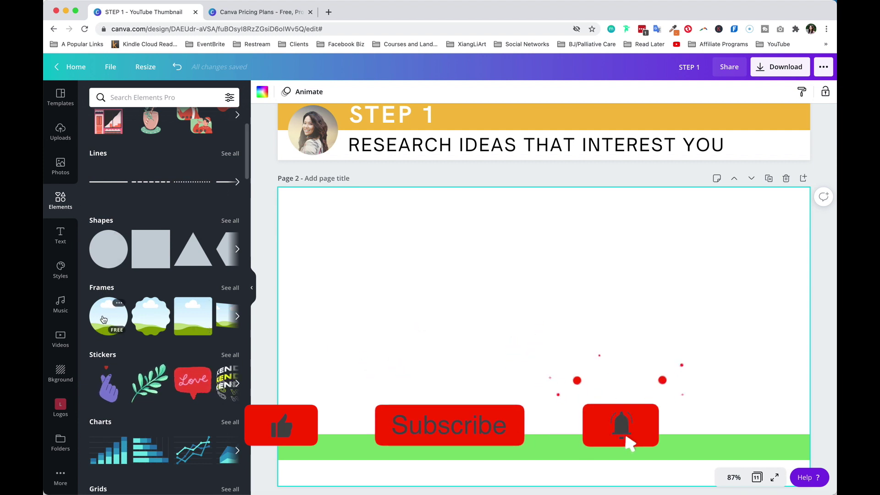
left_click(106, 319)
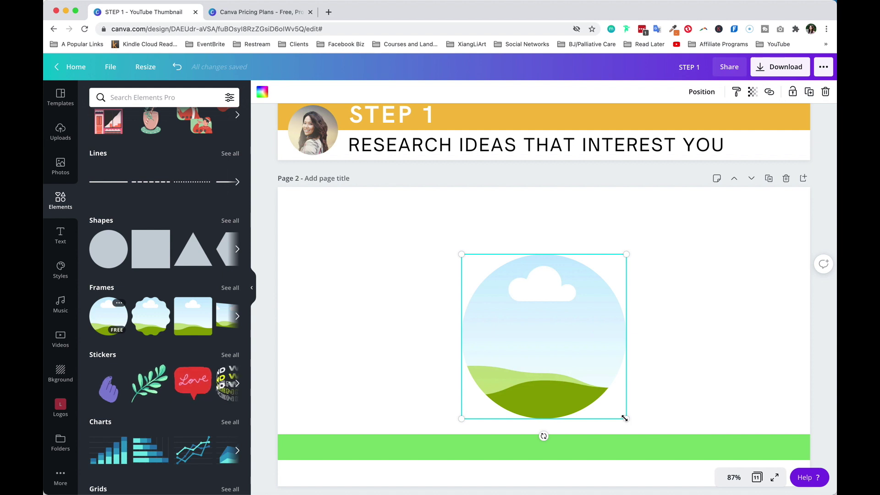
left_click_drag(624, 418, 500, 316)
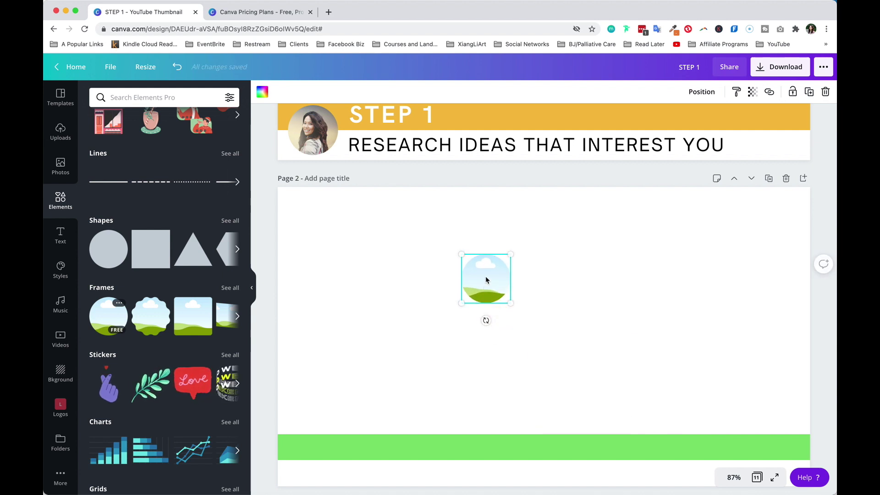
left_click_drag(486, 280, 306, 445)
scroll(379, 435, "down", 1)
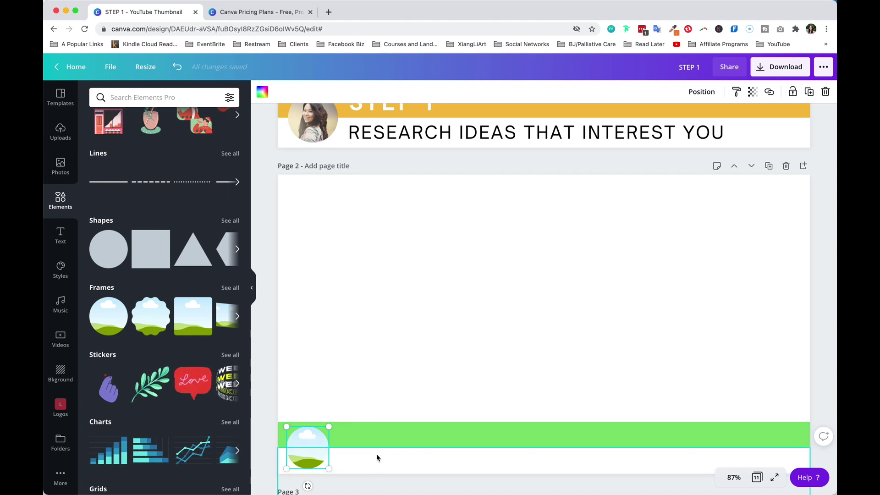
left_click(395, 349)
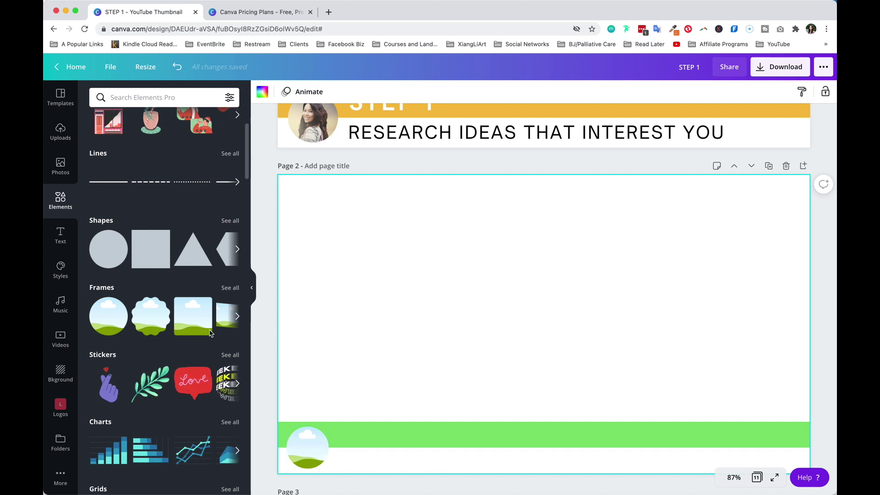
Step: Fill the circular frame on page 2 with the uploaded red-shirt photo and shift the image slightly left within the circle
left_click(60, 133)
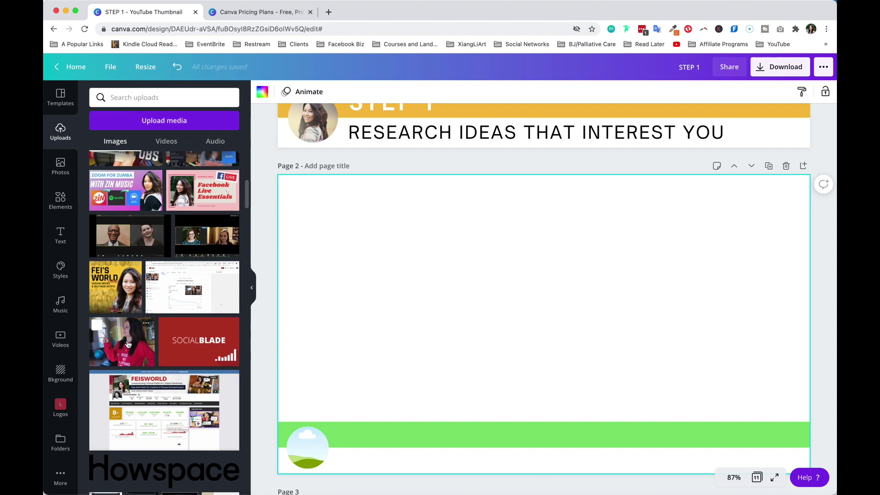
left_click_drag(122, 342, 305, 455)
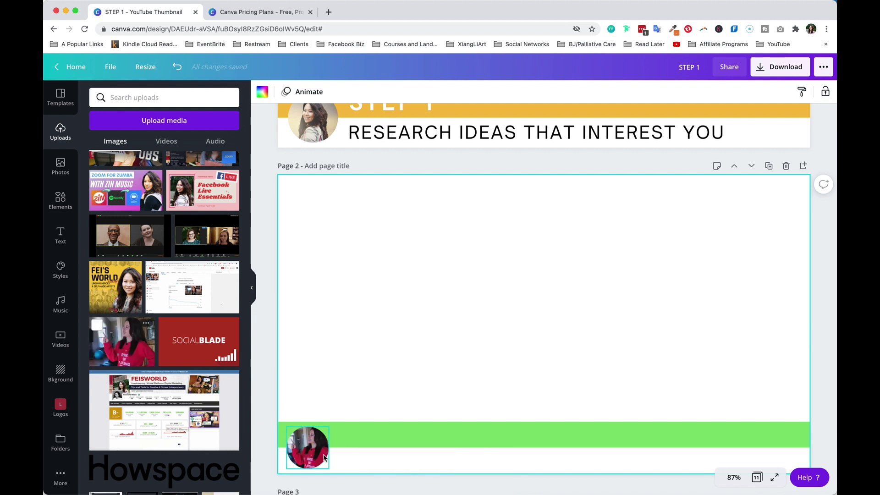
scroll(353, 440, "down", 2)
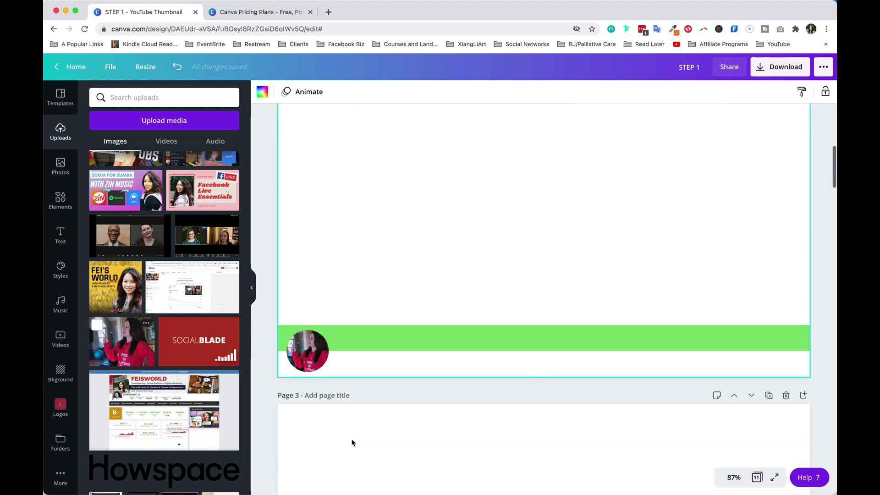
double_click(307, 351)
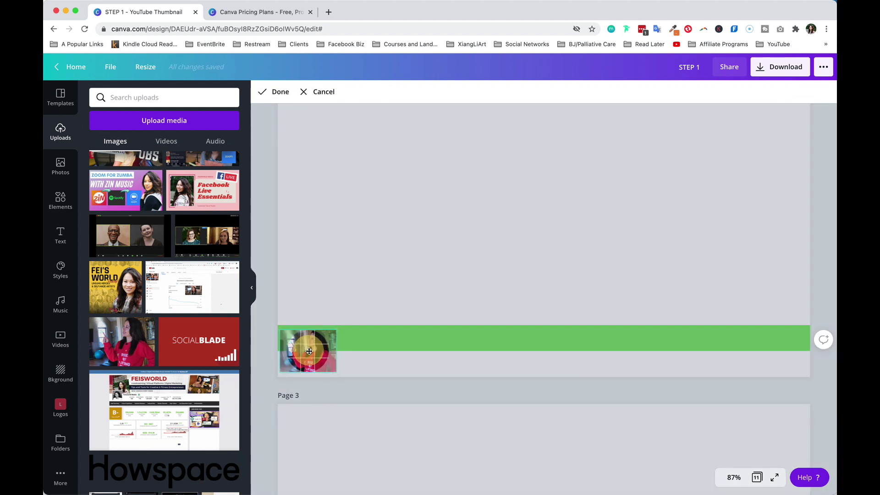
left_click_drag(309, 351, 300, 350)
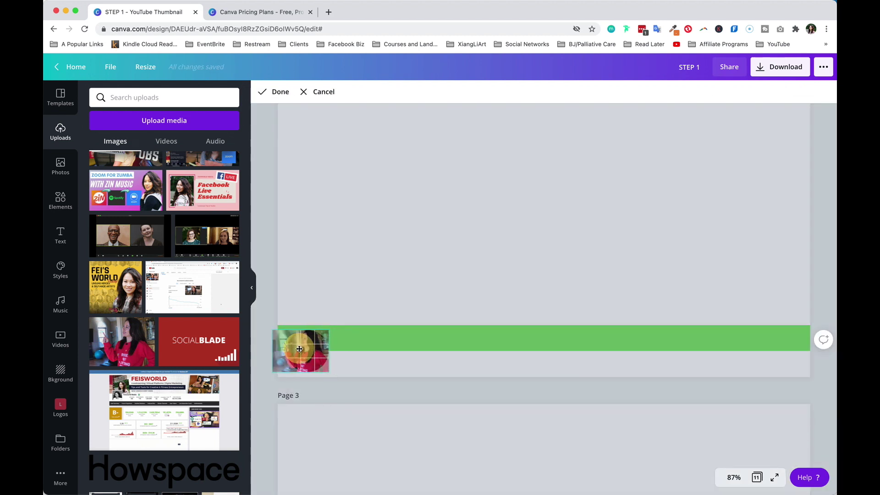
left_click(334, 303)
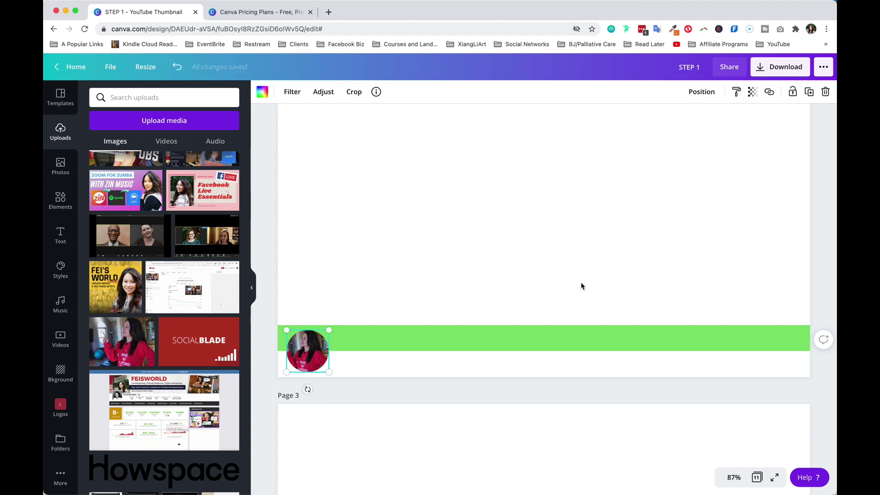
Step: Add a subheading text box to page 2, place it on the green bar, and replace its text with "STEP 1"
scroll(581, 286, "up", 2)
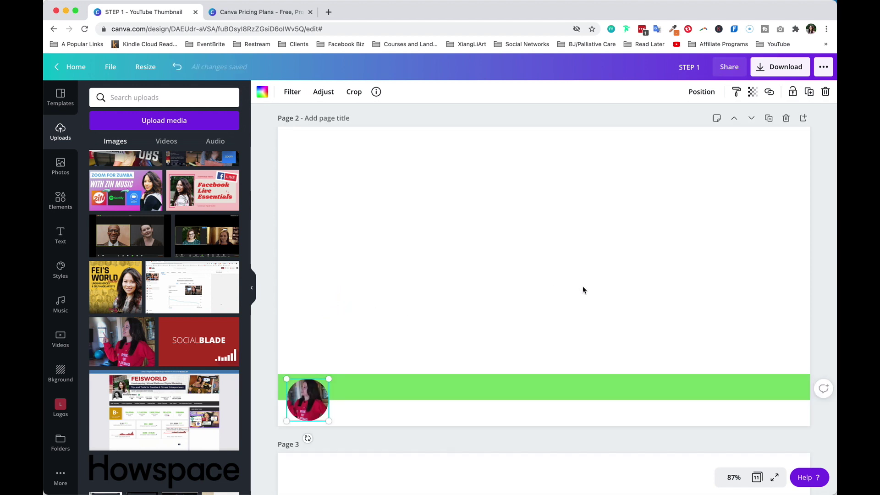
scroll(583, 289, "up", 3)
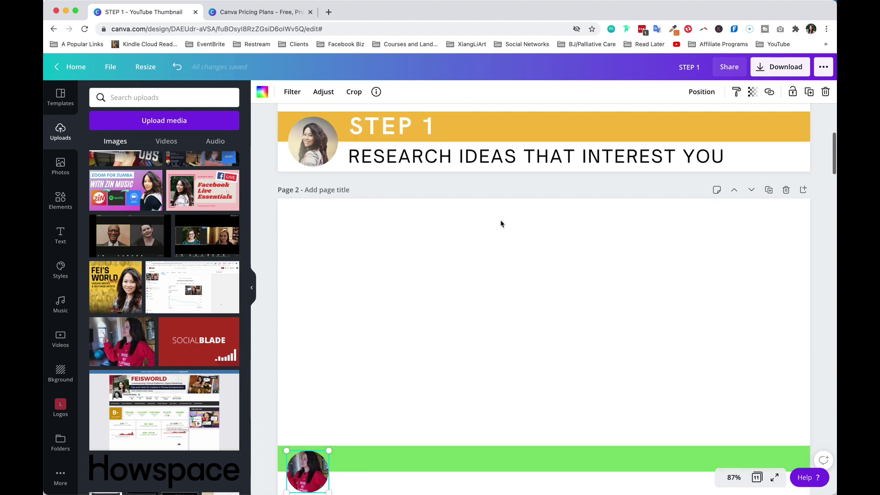
scroll(379, 411, "down", 2)
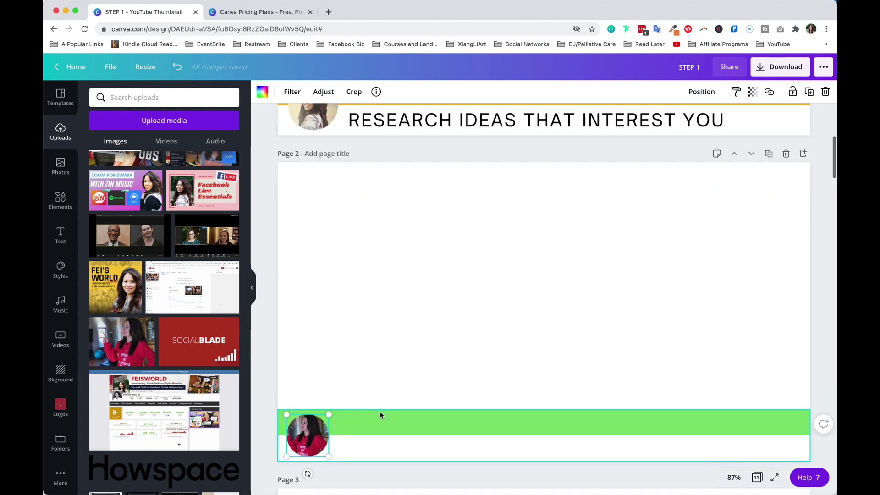
left_click(65, 235)
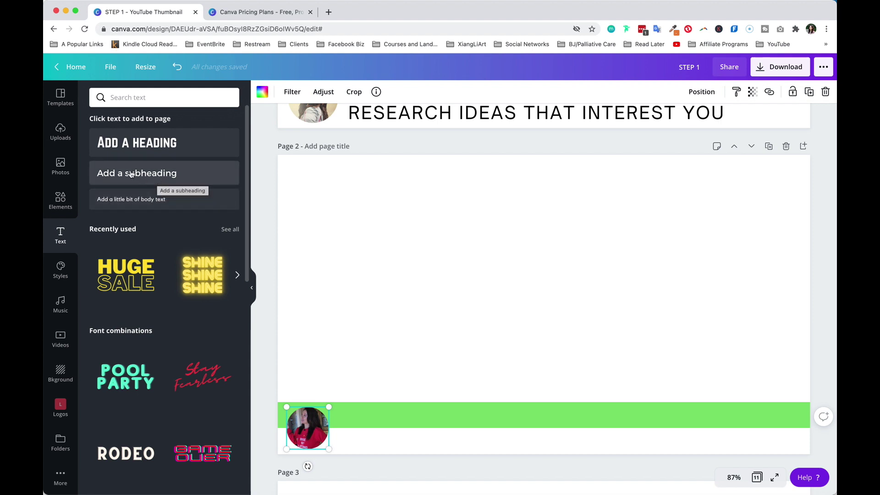
left_click(191, 176)
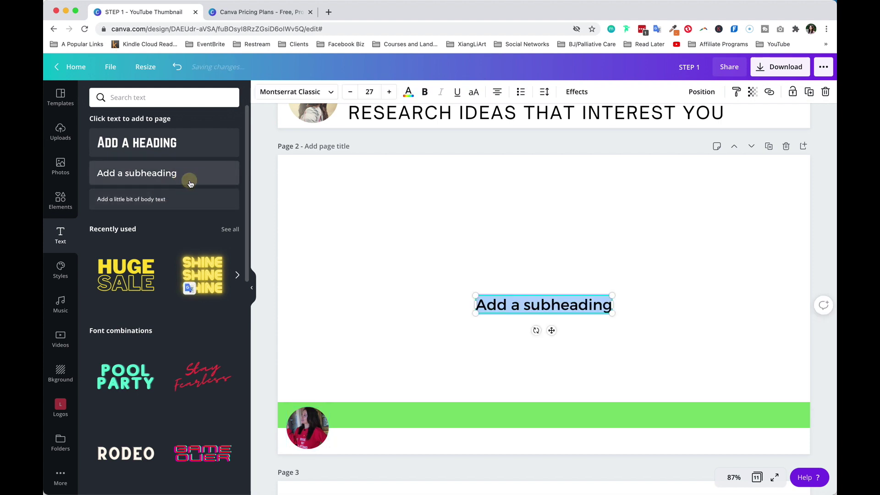
left_click(541, 270)
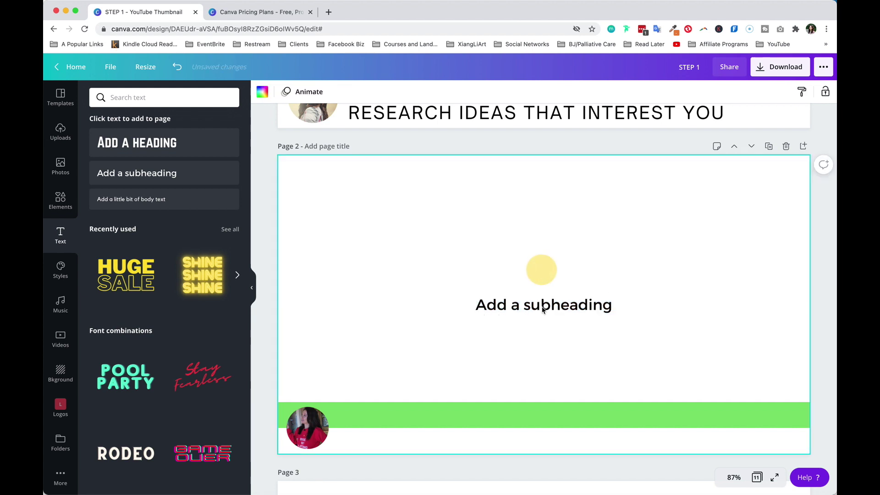
left_click_drag(539, 309, 395, 422)
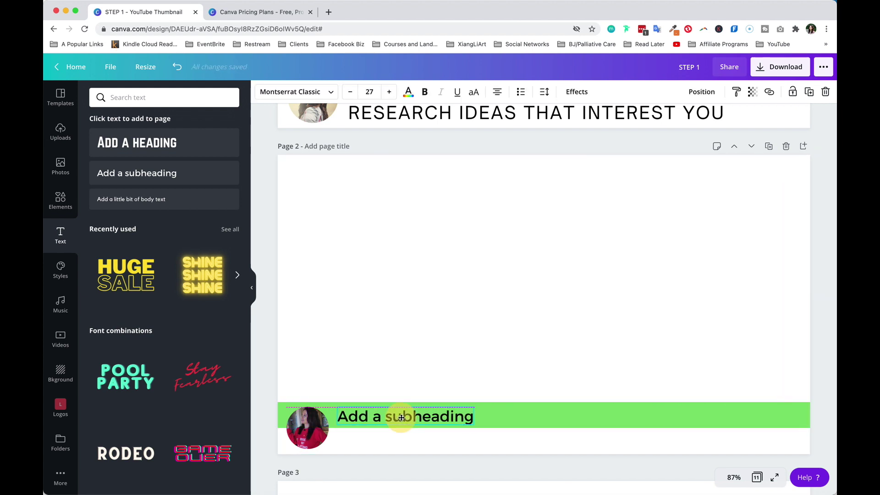
left_click(452, 414)
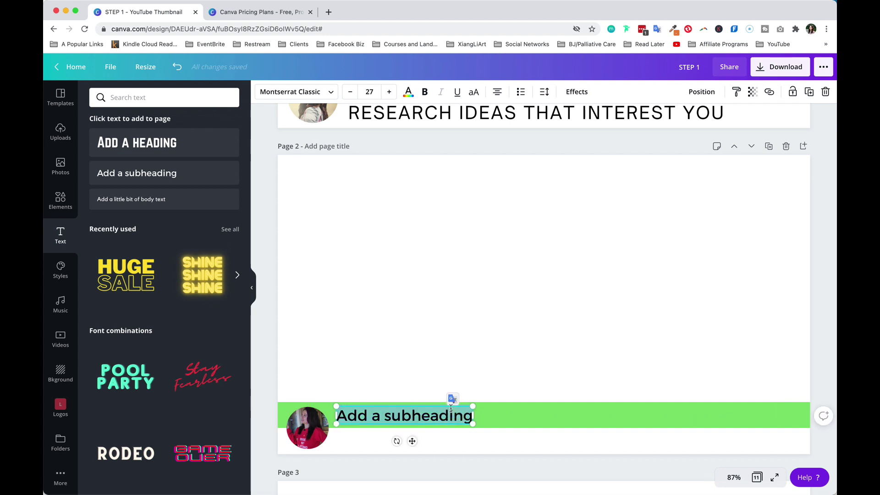
type("STEP 1")
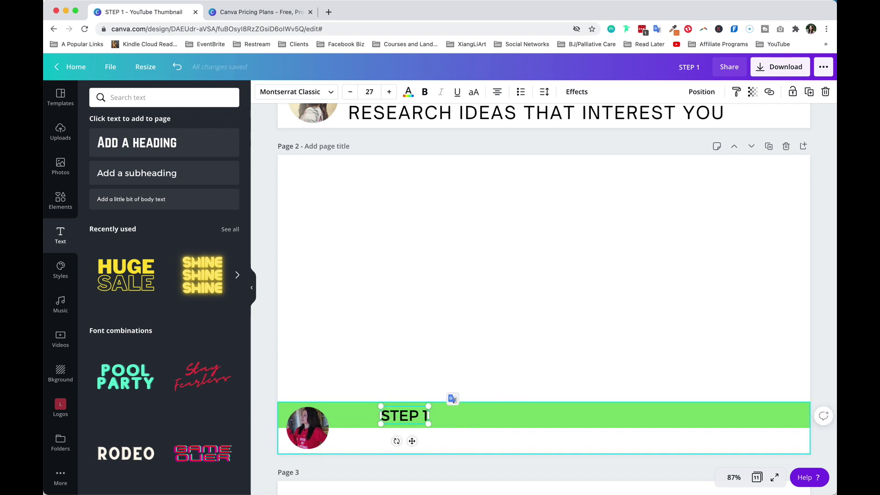
left_click(435, 335)
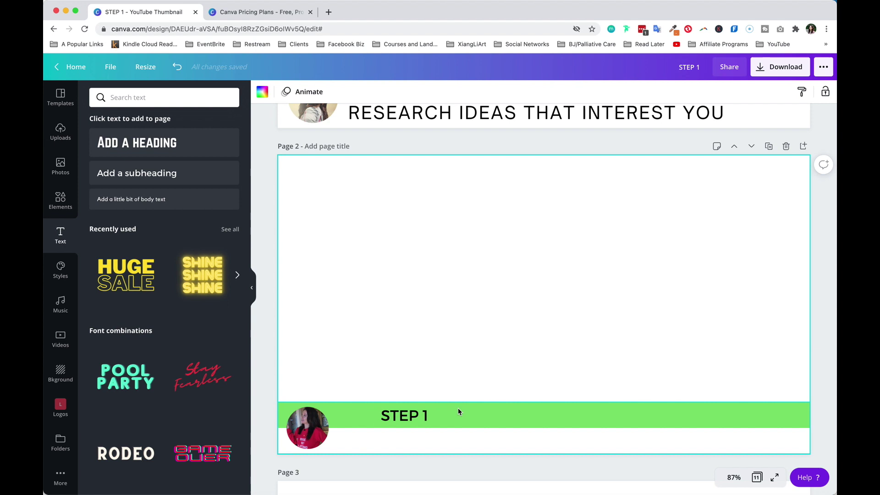
Step: Move the green bar's text next to the photo and extend it to read "STEP 1. This is step one of doing something"
left_click(410, 417)
left_click_drag(409, 417, 382, 417)
left_click(383, 416)
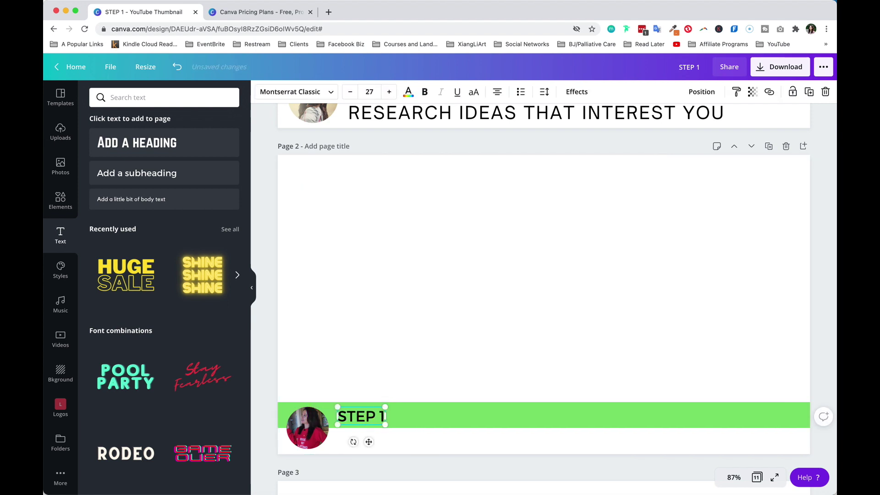
type(". This is")
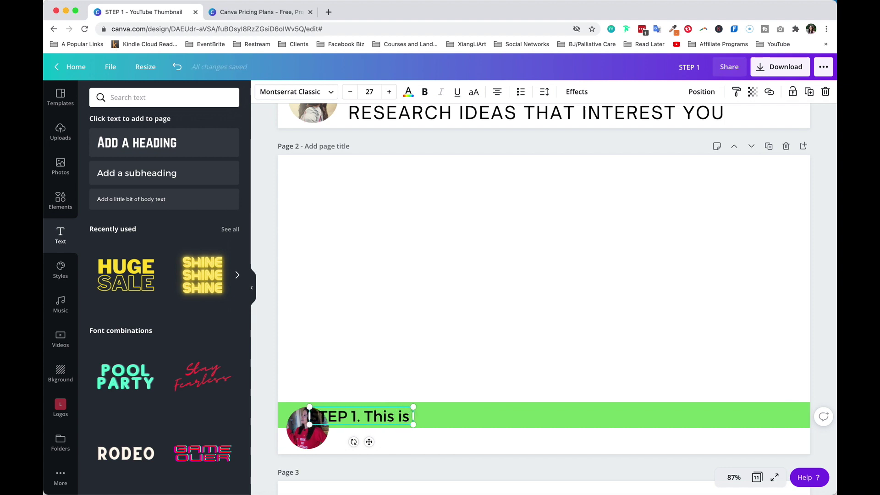
type(" step one of d")
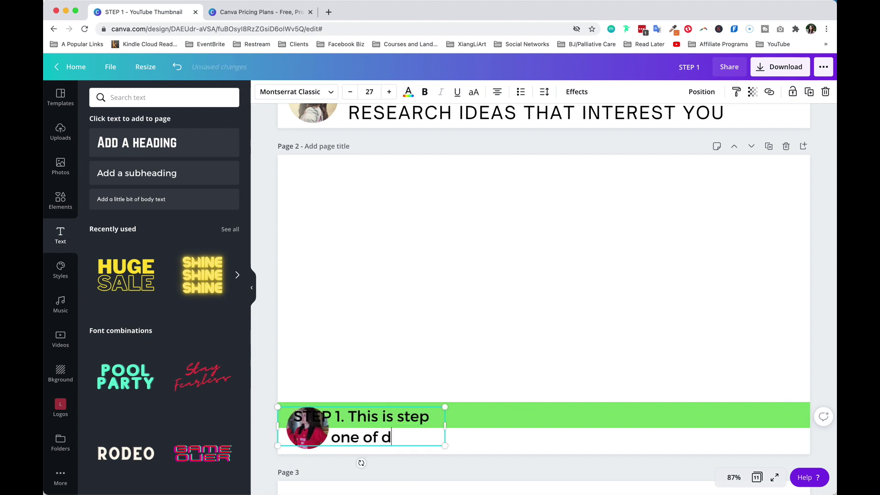
type("oing something")
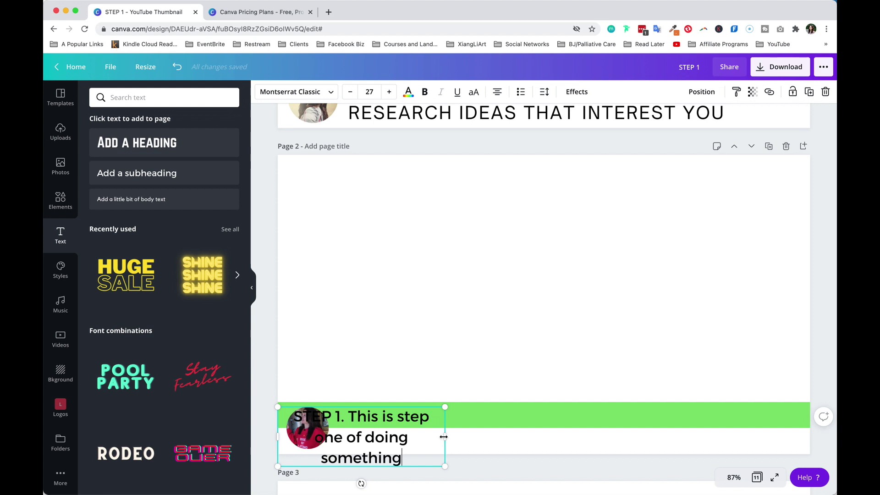
Step: Widen the green bar's text box to fit one line beside the circular photo and left-align its text
left_click_drag(444, 437, 607, 421)
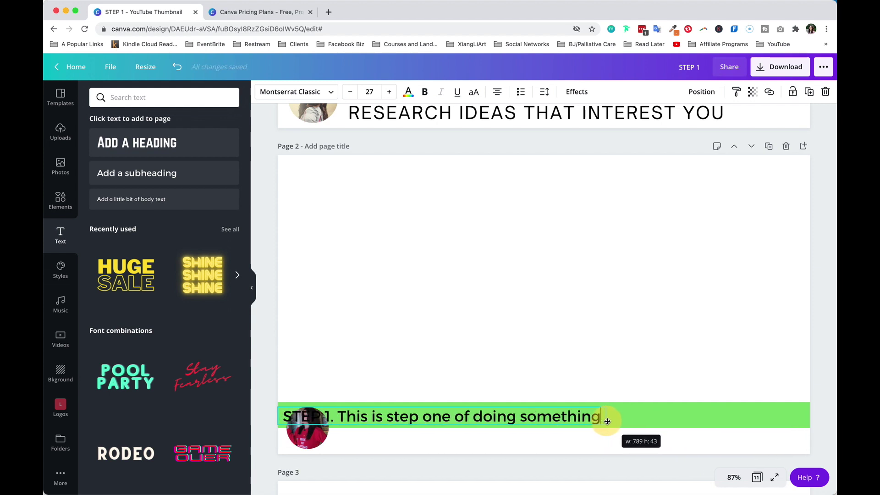
left_click(546, 358)
left_click(483, 415)
left_click_drag(482, 415, 536, 415)
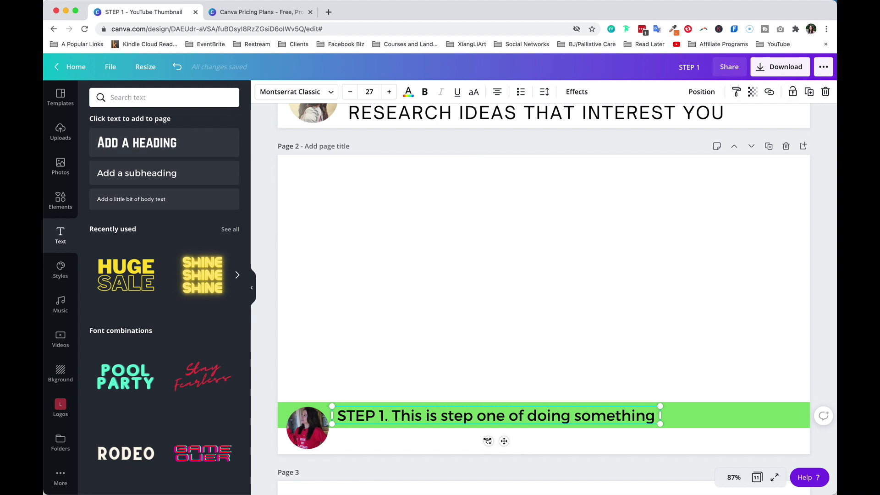
left_click(498, 95)
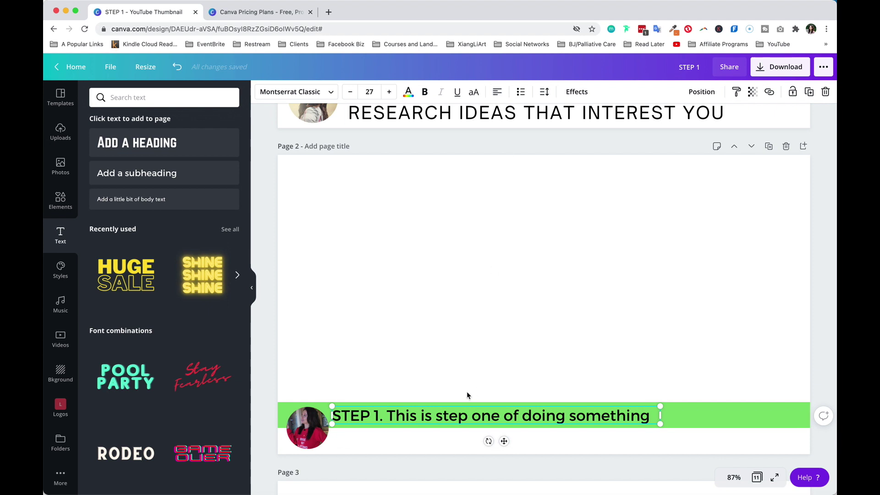
Step: Duplicate the text line onto the white bar and change the copy to "Presented by" followed by the presenter's full name
key("super+d")
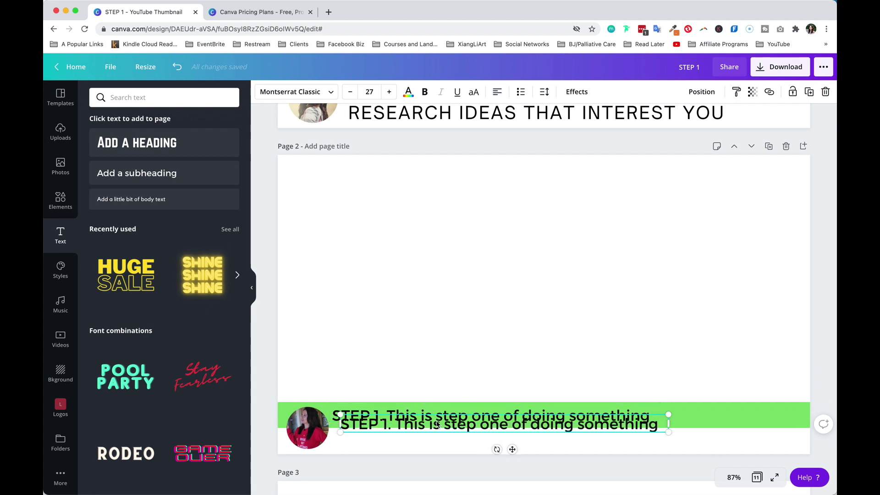
left_click_drag(437, 426, 428, 438)
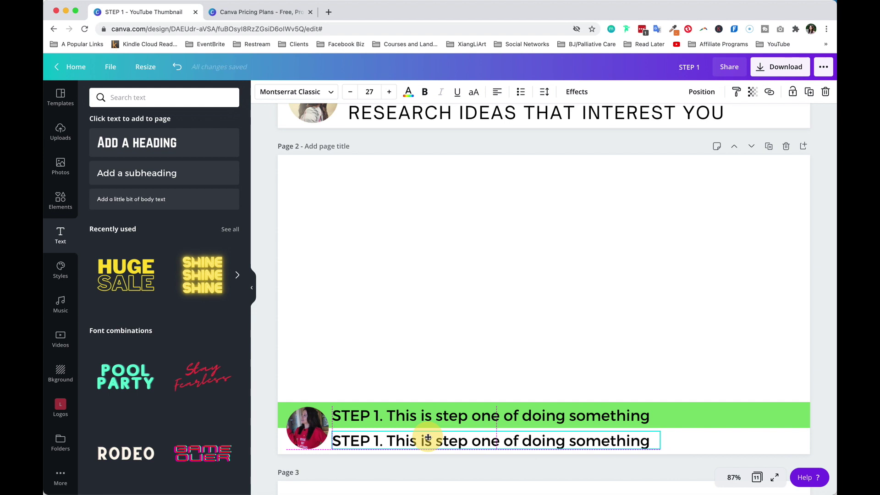
double_click(430, 438)
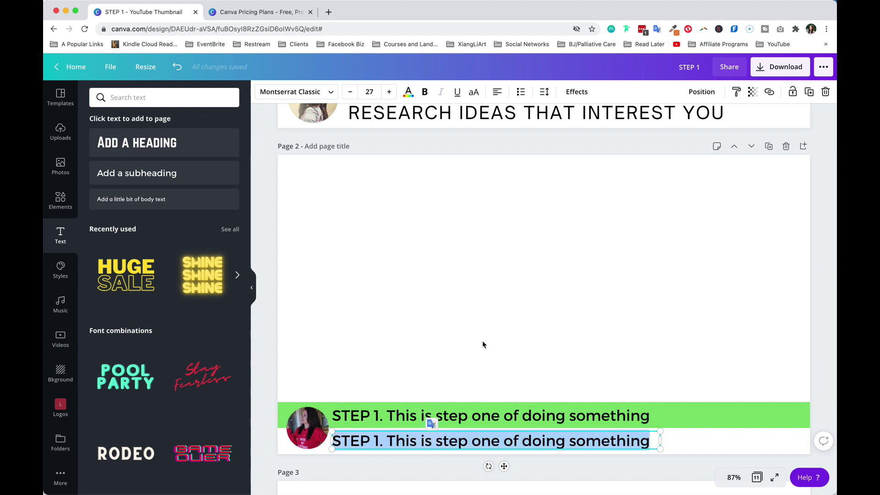
type("Presented by Fei Wu")
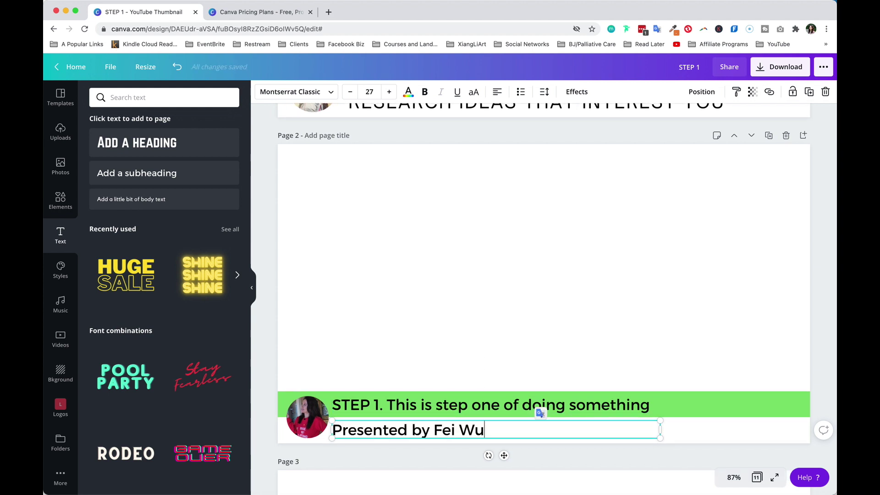
left_click(534, 354)
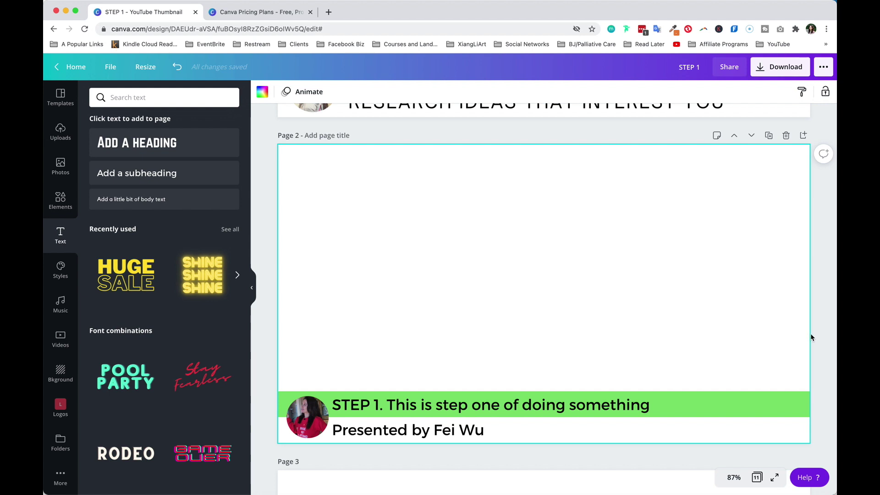
Step: Change the green bar's "STEP 1" text colour to white, using the document colours
left_click(573, 411)
left_click(574, 409)
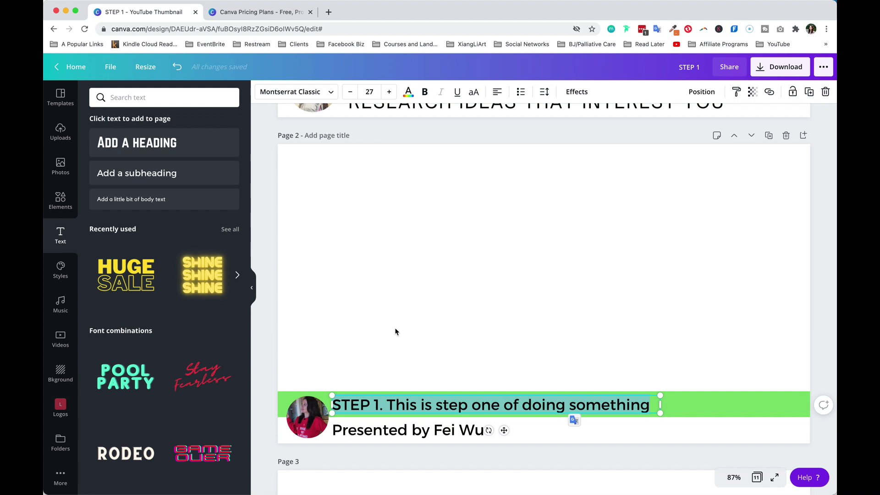
left_click(409, 92)
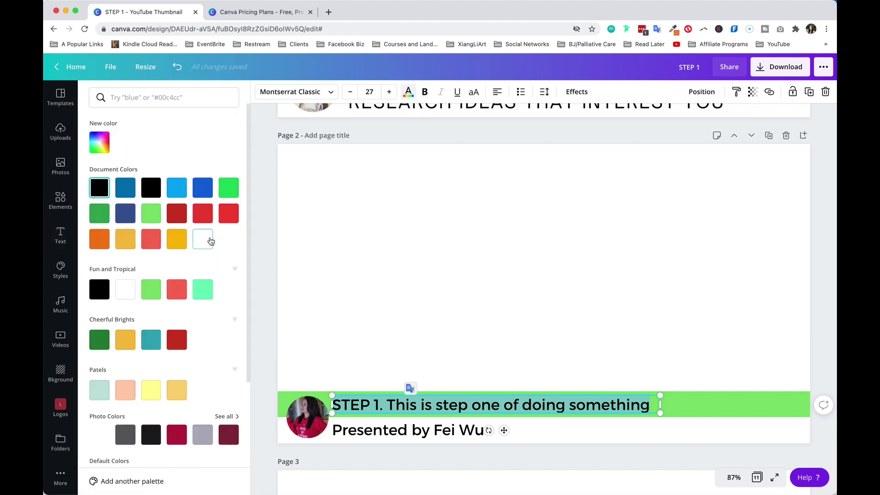
left_click(202, 239)
left_click(708, 260)
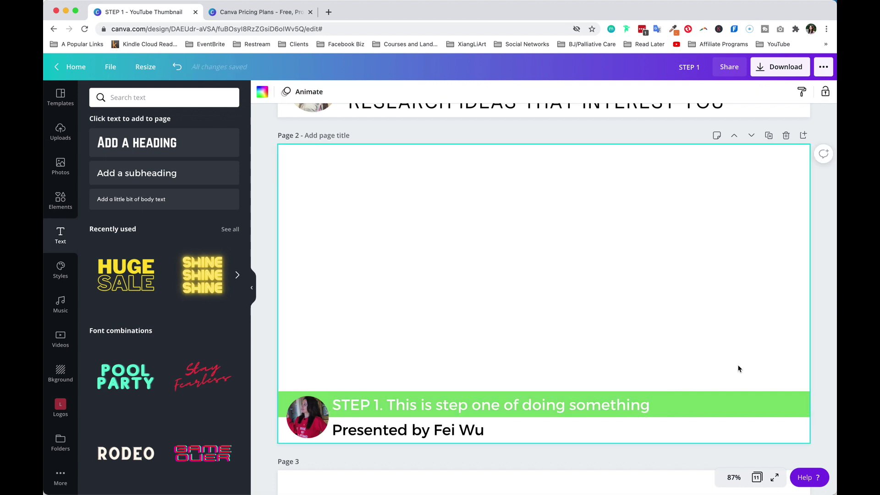
Step: Scale the "Presented by" line on the white bar down to a font size of about 22.4
left_click(451, 435)
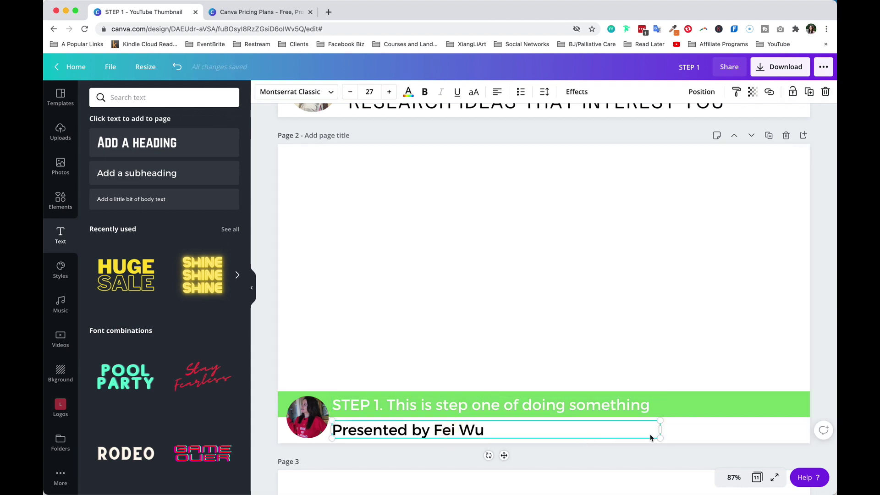
double_click(448, 434)
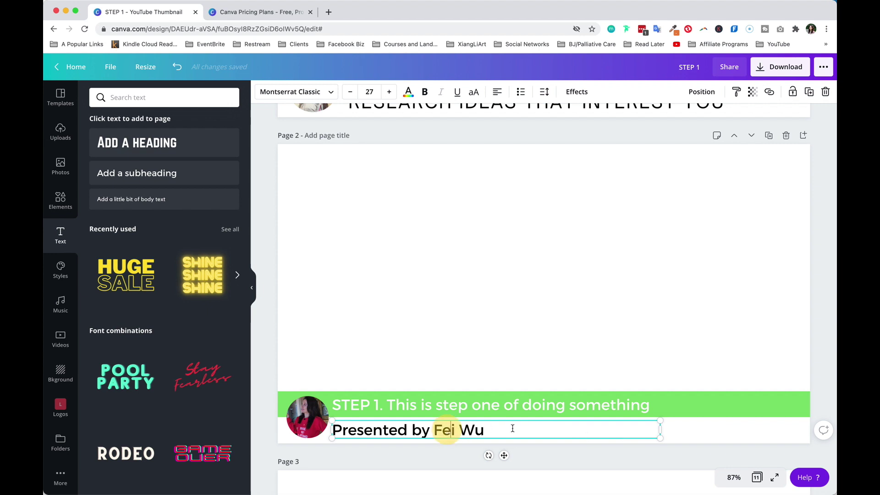
left_click(518, 432)
left_click_drag(662, 439, 646, 434)
left_click_drag(656, 439, 608, 432)
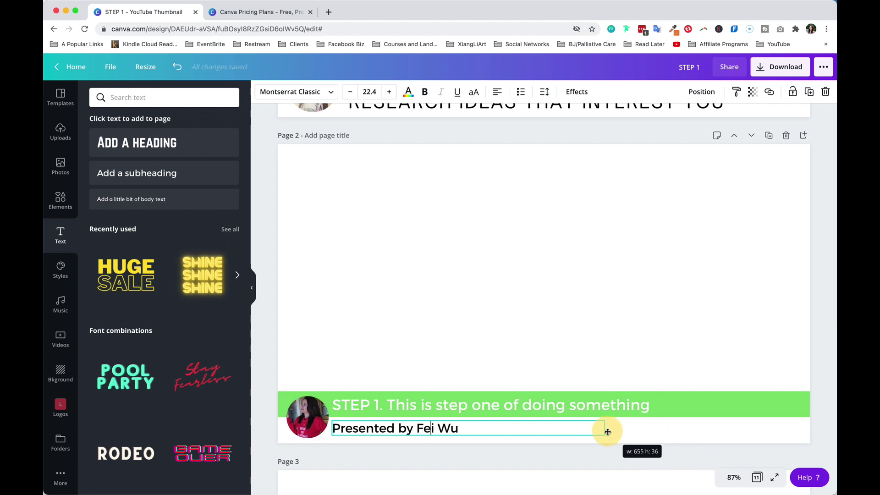
left_click(561, 326)
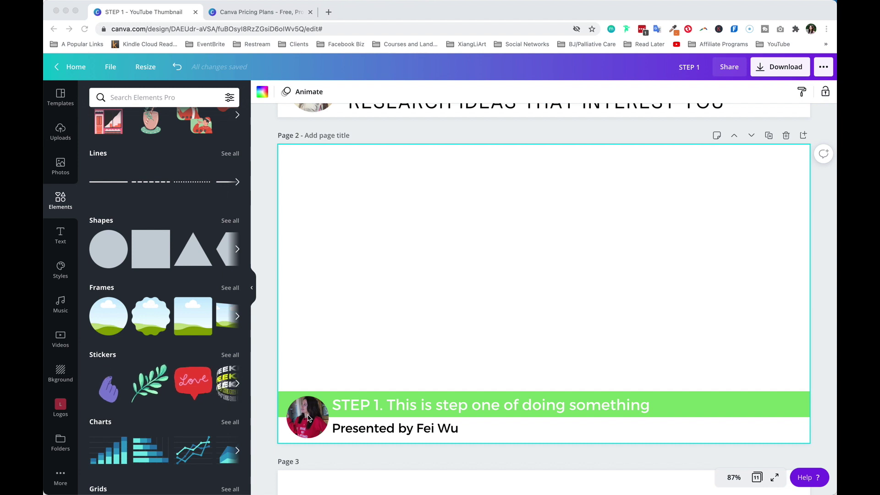
Step: Duplicate page 2 and delete the circular photo together with its frame from the copy on page 3
left_click(768, 137)
left_click(314, 429)
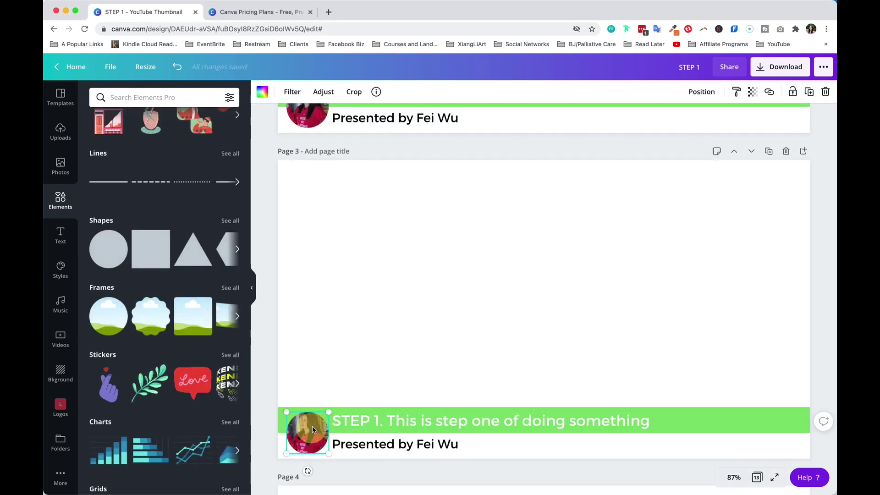
key("Delete")
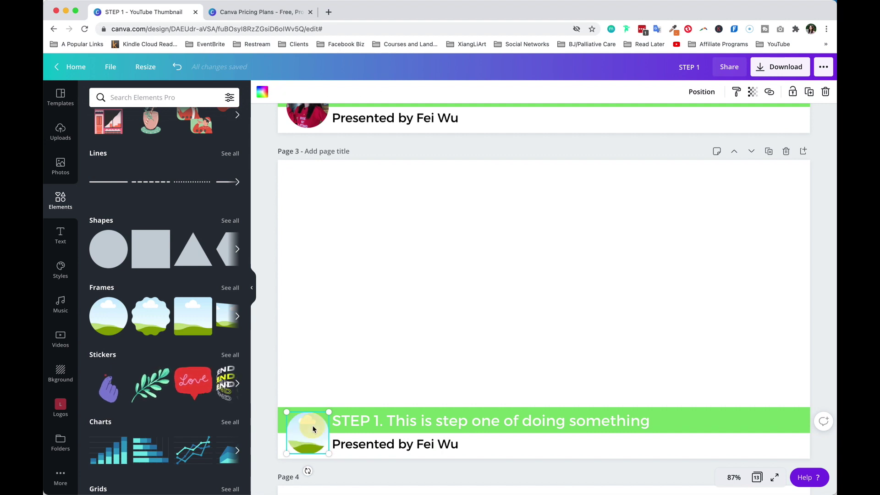
key("Delete")
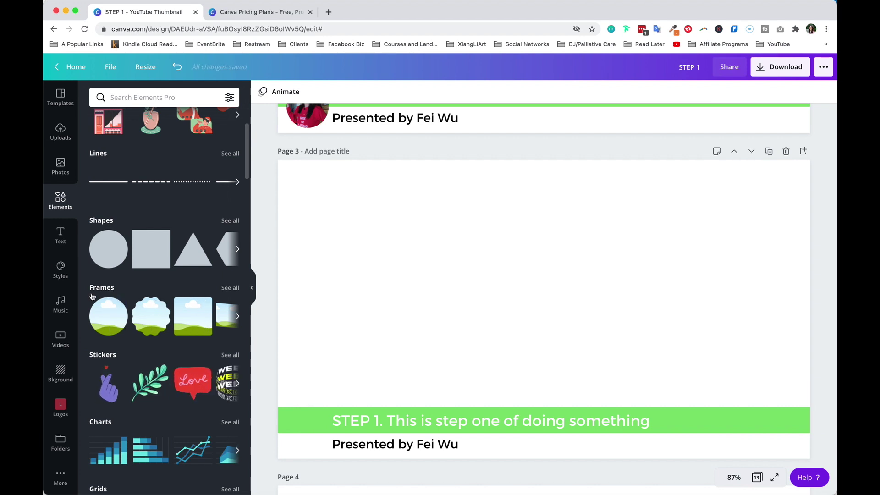
Step: Add the outlined circular frame to page 3, scale it down, and place it across both bars beside the text
left_click(229, 289)
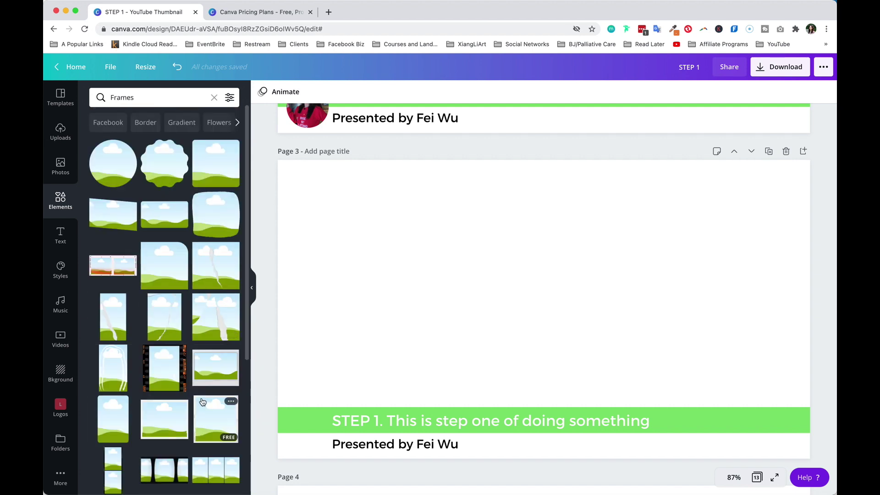
scroll(191, 402, "down", 10)
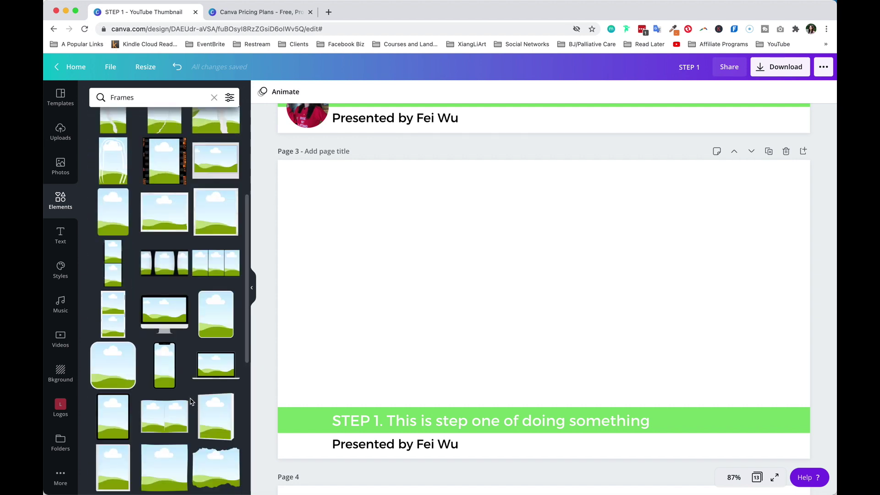
scroll(190, 402, "down", 1)
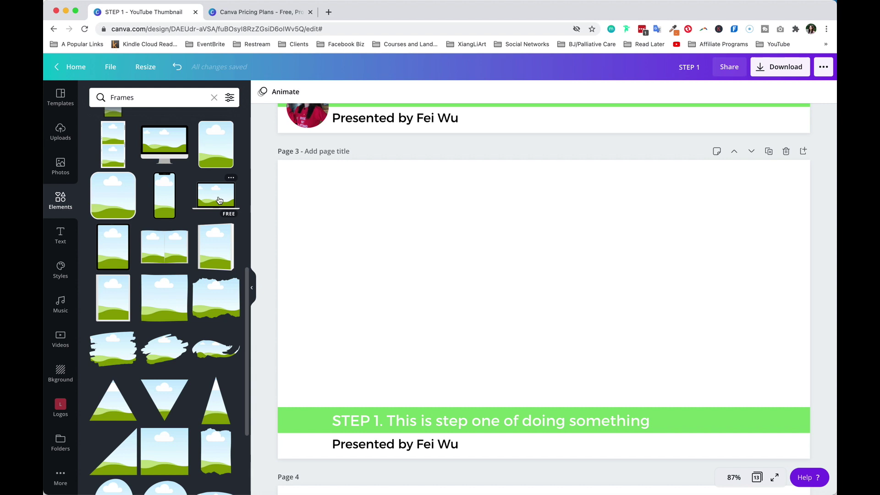
scroll(218, 238, "down", 10)
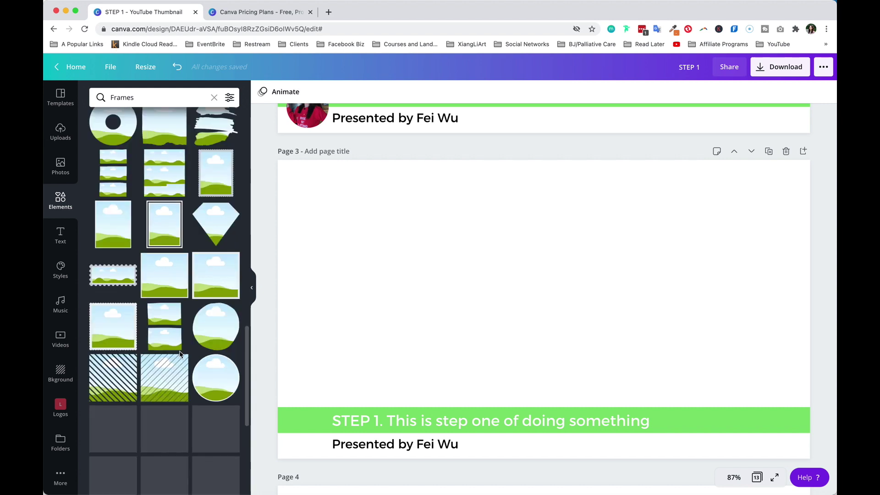
left_click(217, 376)
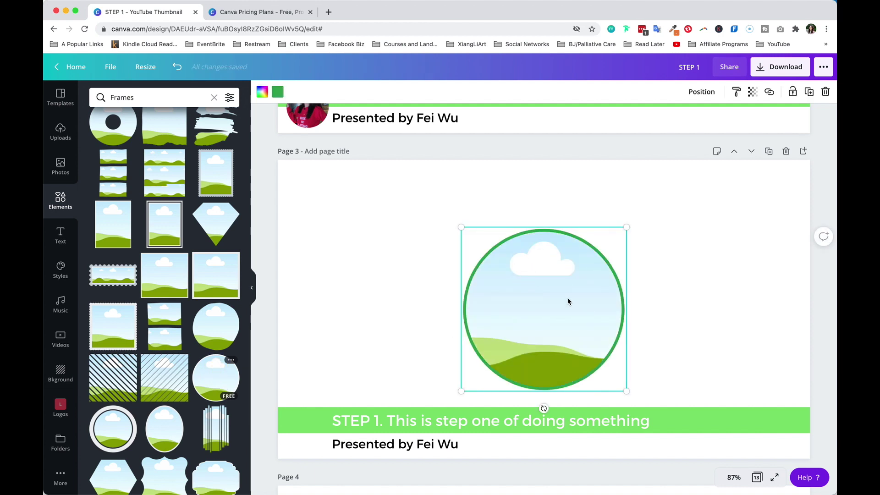
left_click_drag(568, 301, 423, 290)
left_click_drag(486, 221, 369, 309)
left_click_drag(359, 349, 317, 425)
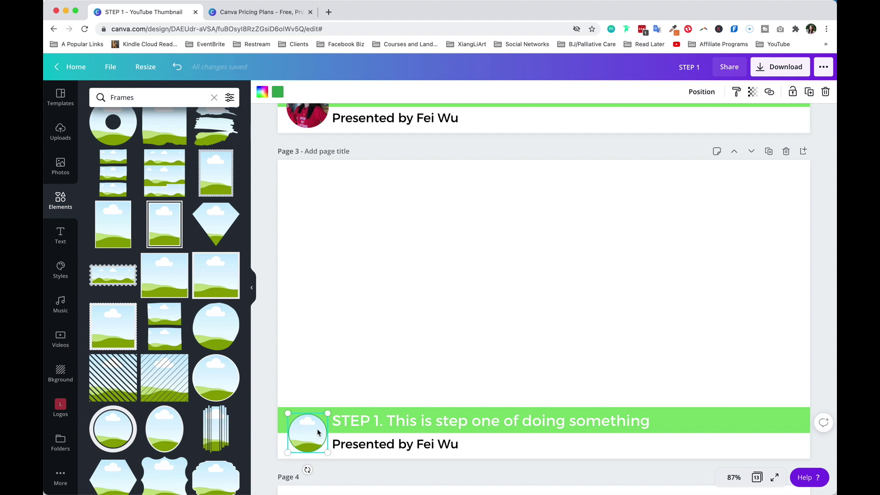
Step: Change the circular frame's outline colour to bright red, using the document colours
left_click(277, 94)
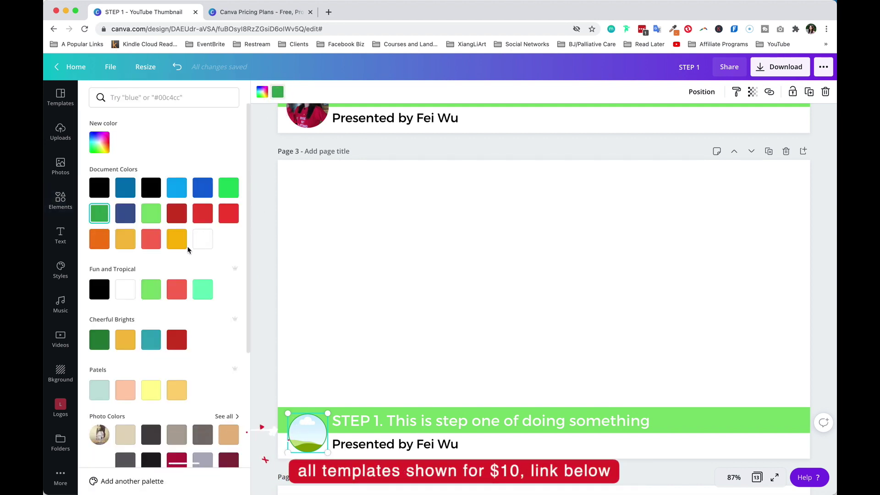
left_click(176, 238)
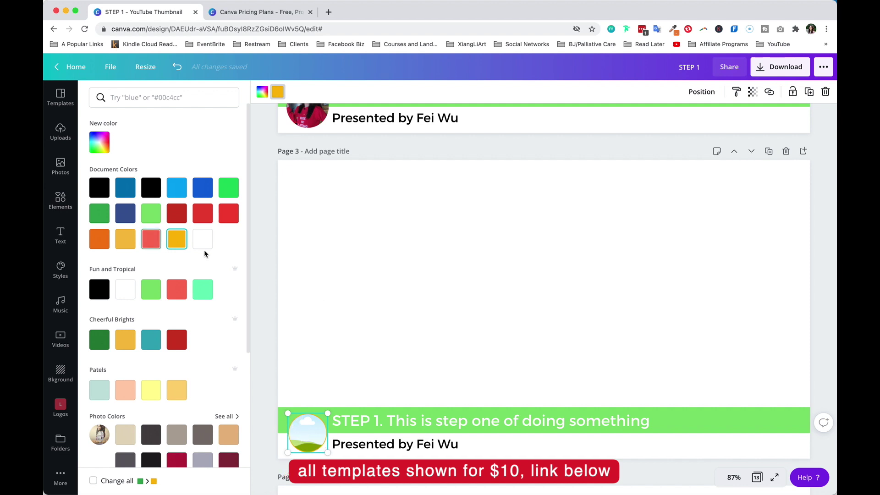
left_click(228, 214)
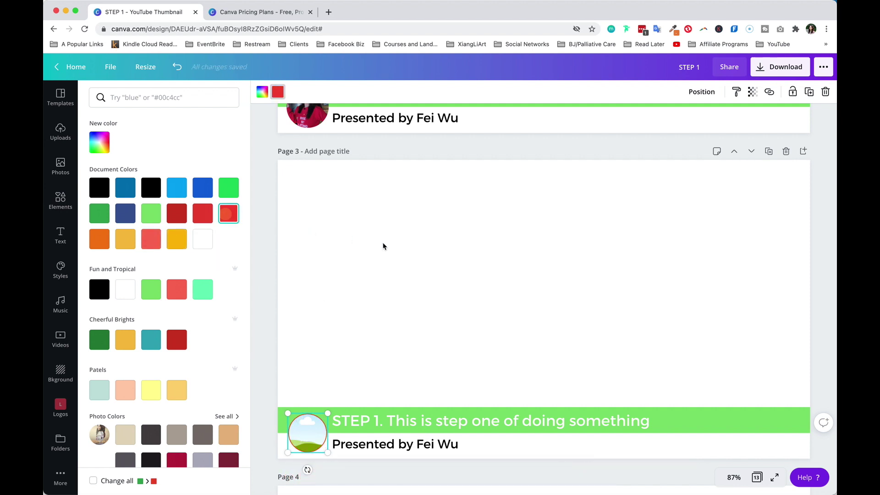
key("Escape")
left_click(372, 362)
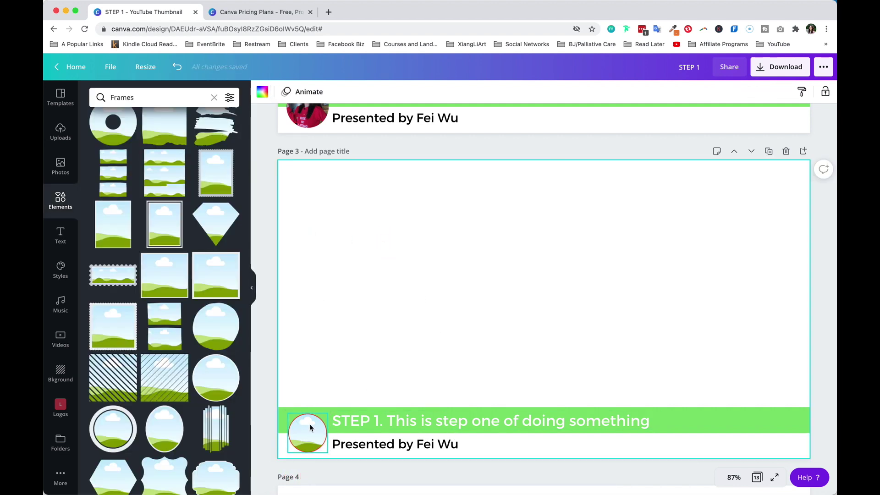
Step: Fill the outlined circular frame on page 3 with the uploaded photo of the woman in the red shirt
left_click(63, 139)
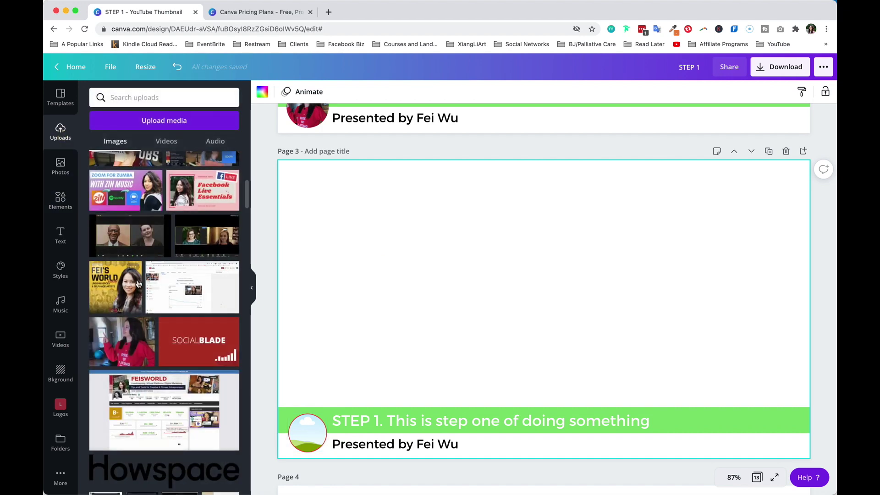
left_click_drag(122, 341, 305, 434)
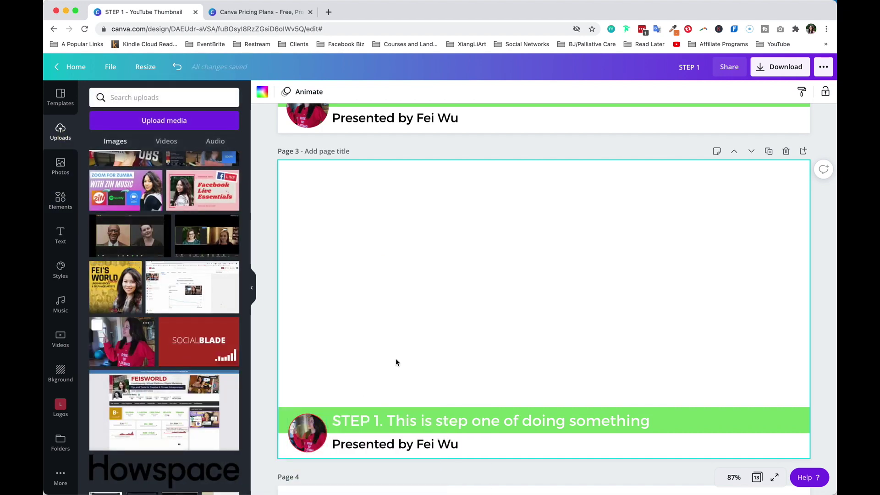
scroll(320, 145, "up", 1)
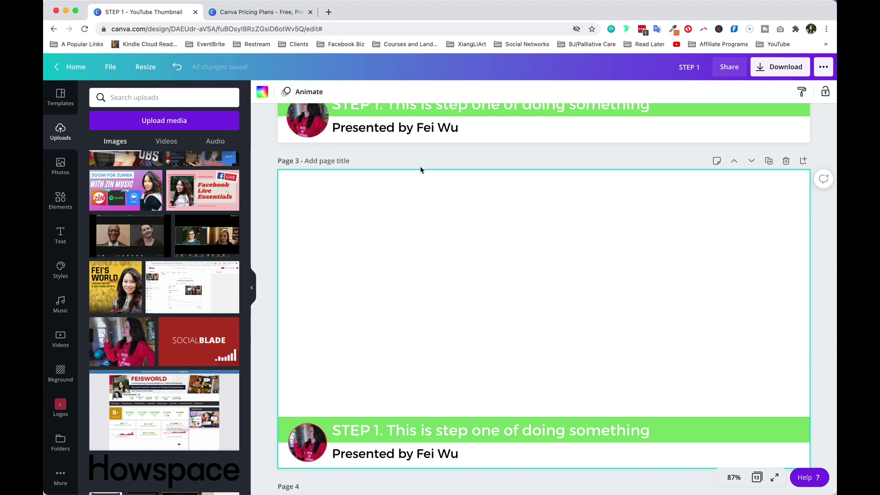
scroll(490, 234, "up", 1)
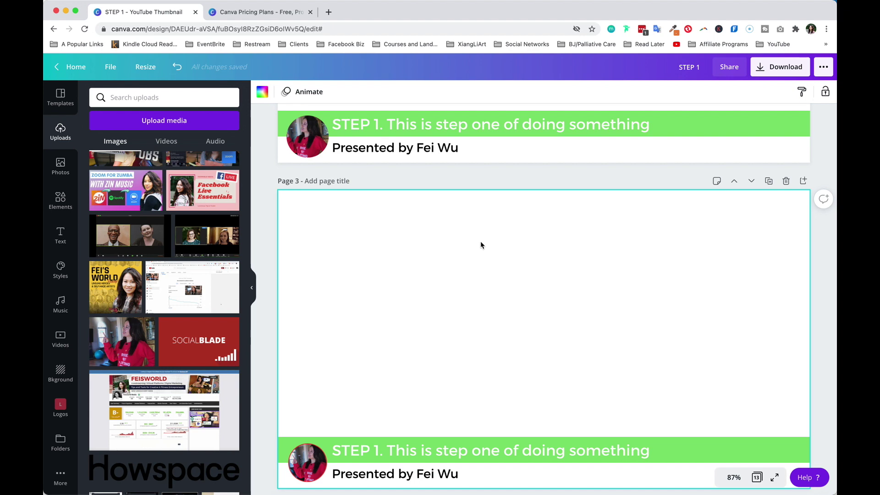
Step: Delete the 3D book image from the "BOOK LAUNCH" lower third on page 7
scroll(491, 269, "down", 20)
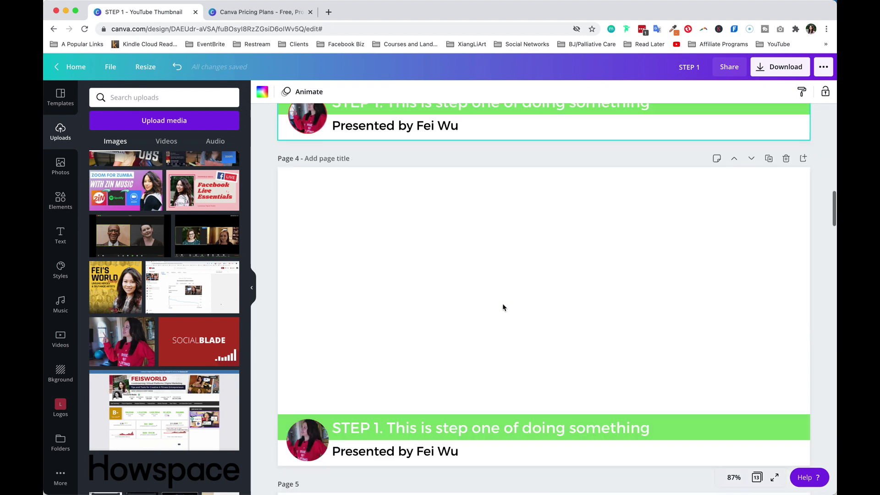
scroll(510, 373, "down", 12)
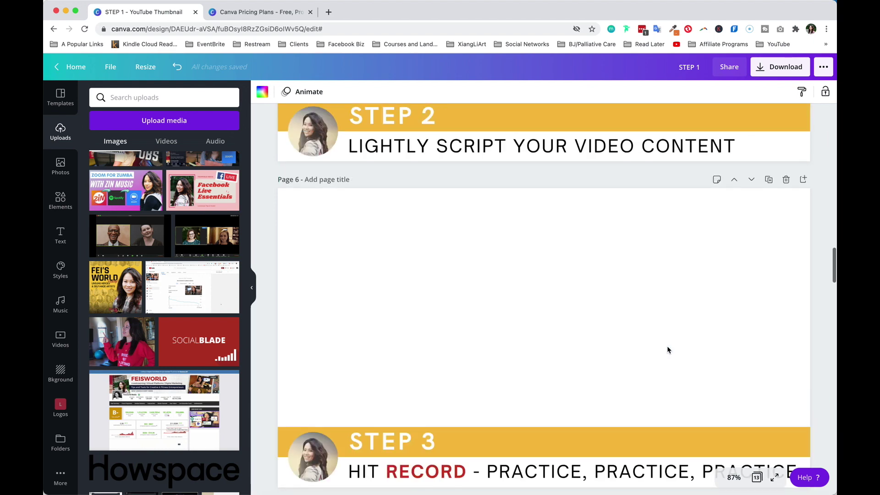
scroll(666, 348, "down", 5)
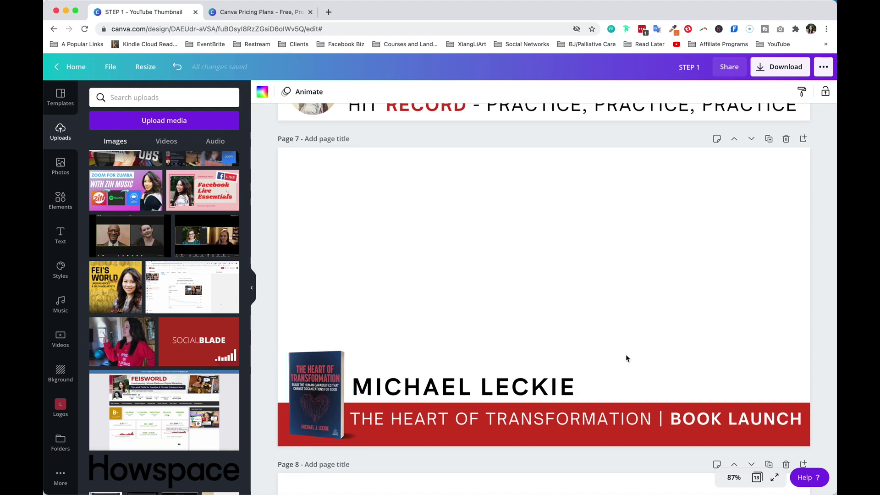
left_click(629, 379)
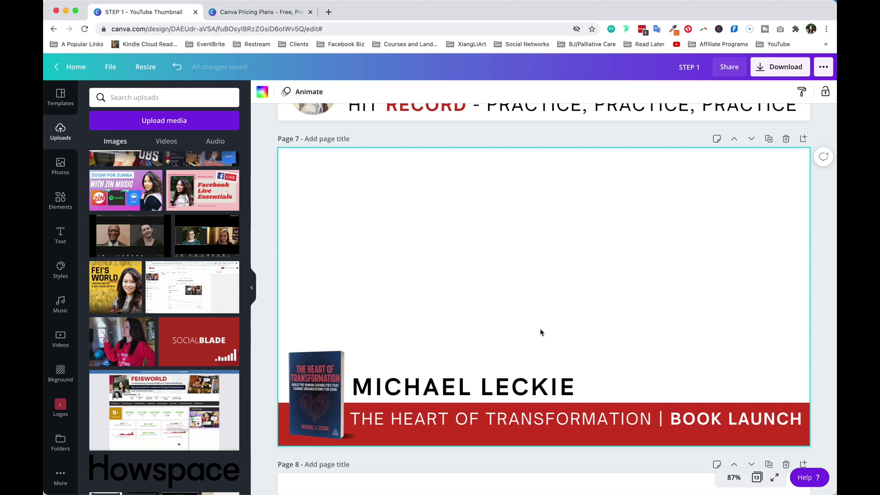
left_click(324, 384)
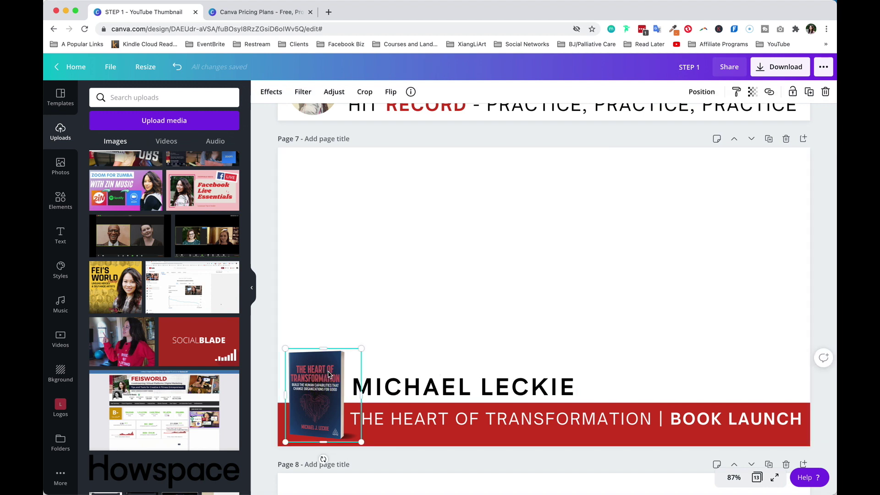
scroll(164, 320, "down", 5)
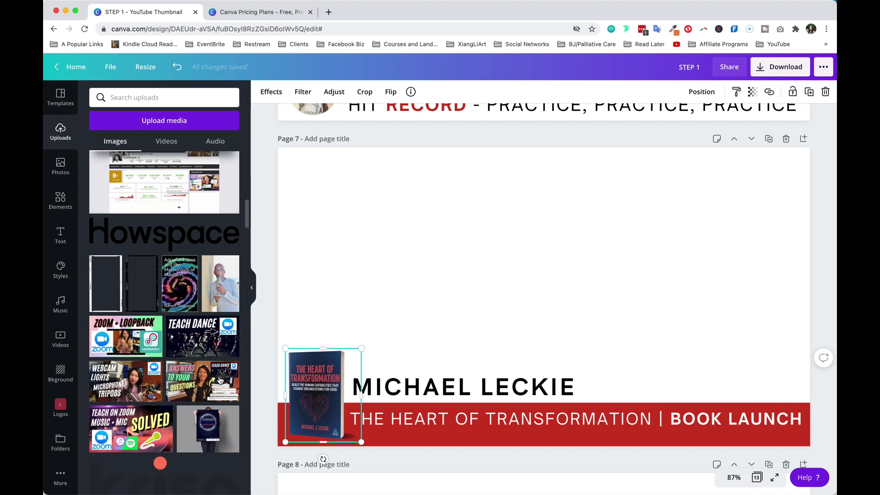
key("Delete")
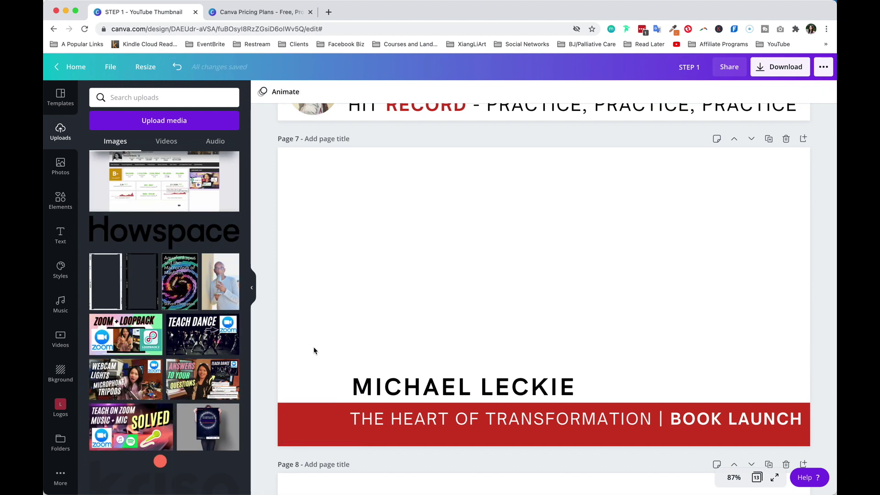
Step: Try the flat "The Heart of Transformation" cover on page 7, scaled down beside the name and overlapping the red bar
scroll(156, 305, "up", 5)
left_click(119, 197)
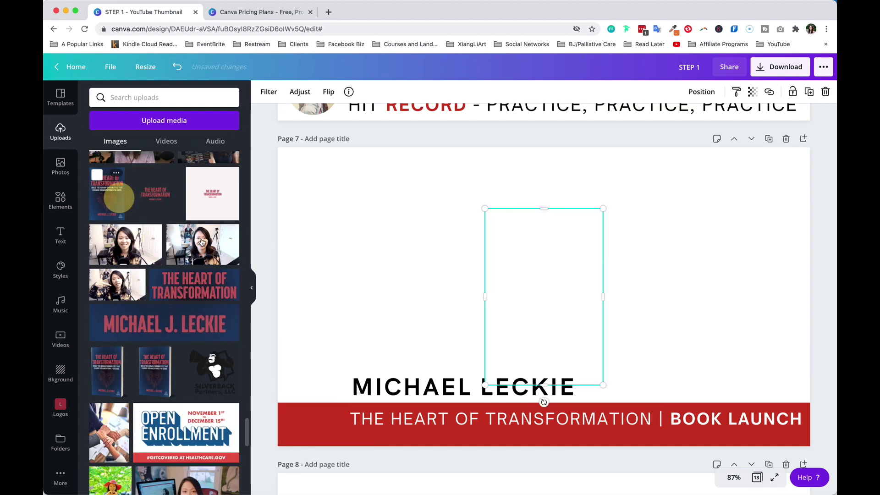
left_click_drag(513, 304, 369, 304)
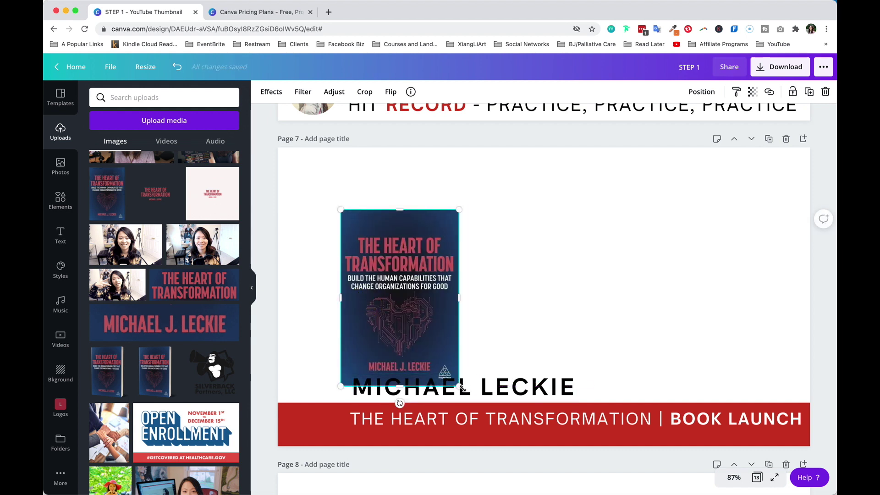
left_click_drag(461, 387, 401, 320)
left_click_drag(350, 304, 318, 381)
left_click_drag(355, 438, 340, 414)
mouse_move(340, 335)
left_mouse_down()
mouse_move(358, 315)
mouse_move(338, 334)
left_mouse_up()
left_click_drag(314, 375, 316, 395)
left_click(437, 328)
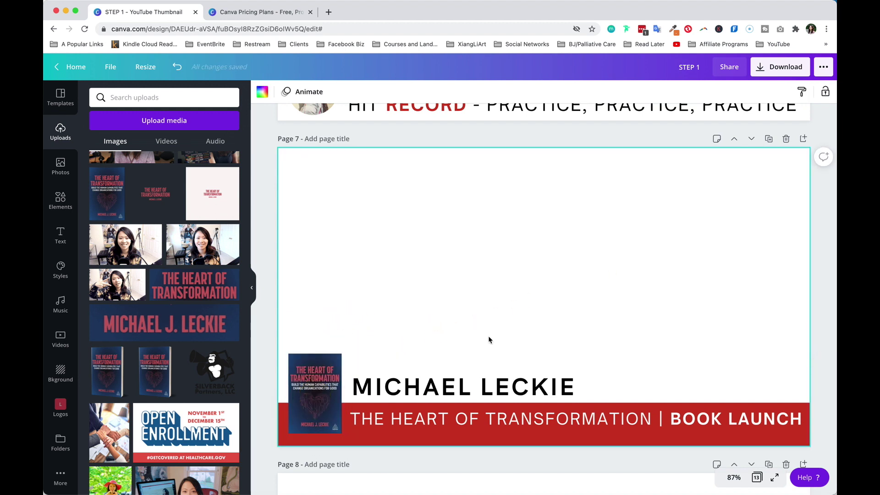
Step: Replace the flat cover with the uploaded 3D book image, scaled down beside the name and overlapping the red bar
left_click(322, 372)
key("Delete")
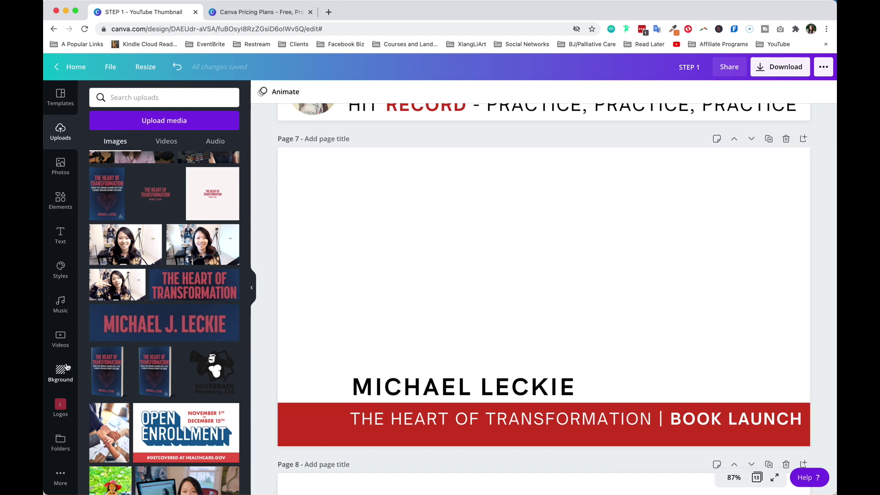
left_click(107, 370)
left_click_drag(612, 205, 519, 255)
left_click_drag(506, 289, 325, 365)
left_click(400, 288)
left_click(324, 360)
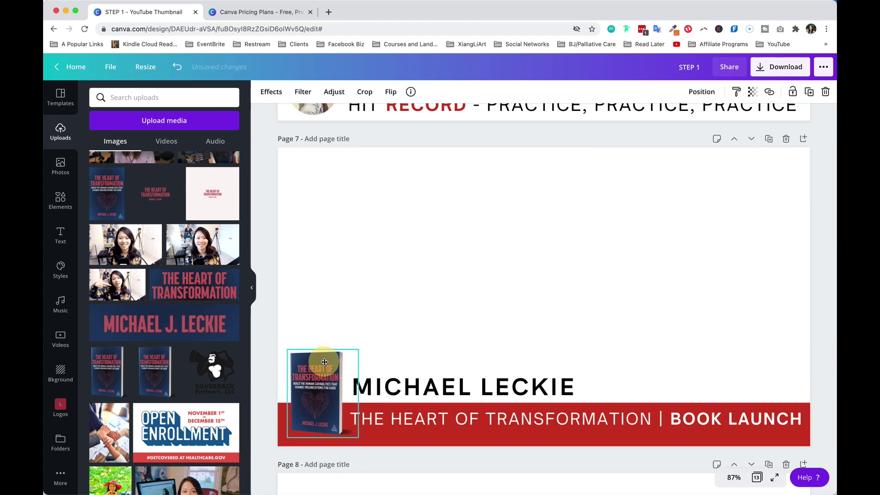
left_click(379, 314)
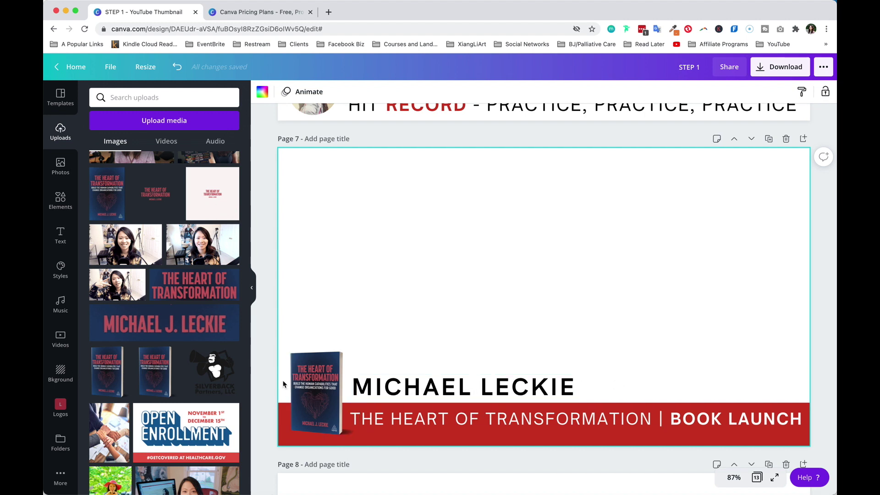
Step: Duplicate the red bar on page 7 higher up over the name line and colour the copy white
left_click(286, 426)
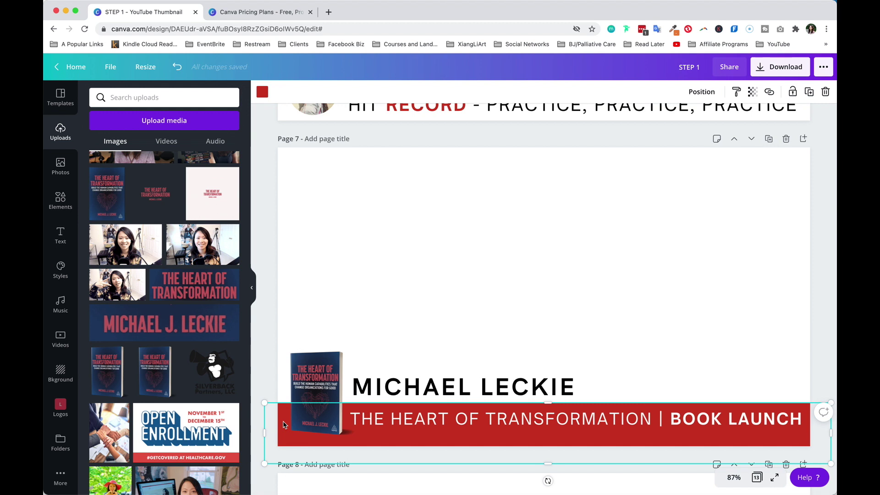
left_click_drag(375, 434, 381, 393)
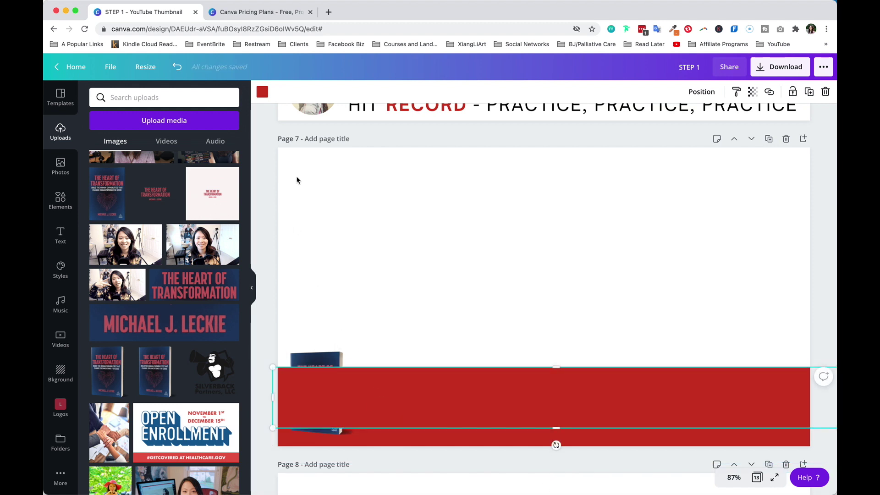
left_click(263, 93)
left_click(203, 239)
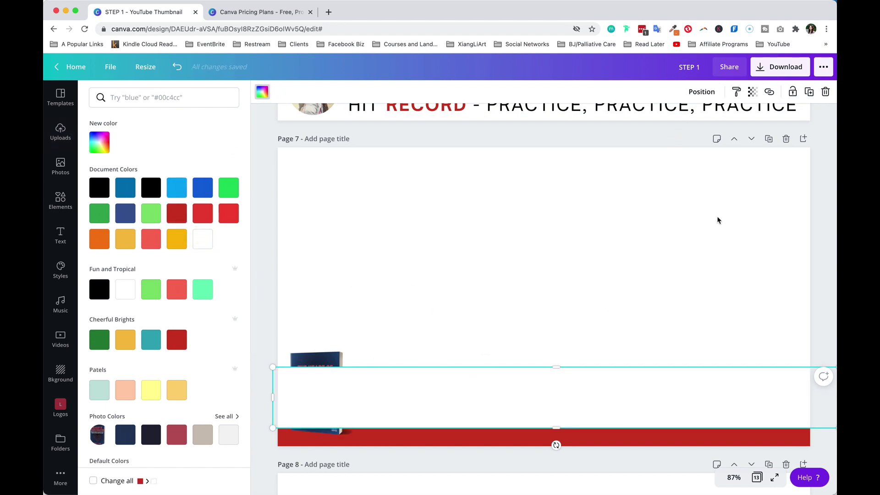
Step: Send the white bar on page 7 backward three levels, behind the presenter name and the 3D book image
left_click(710, 99)
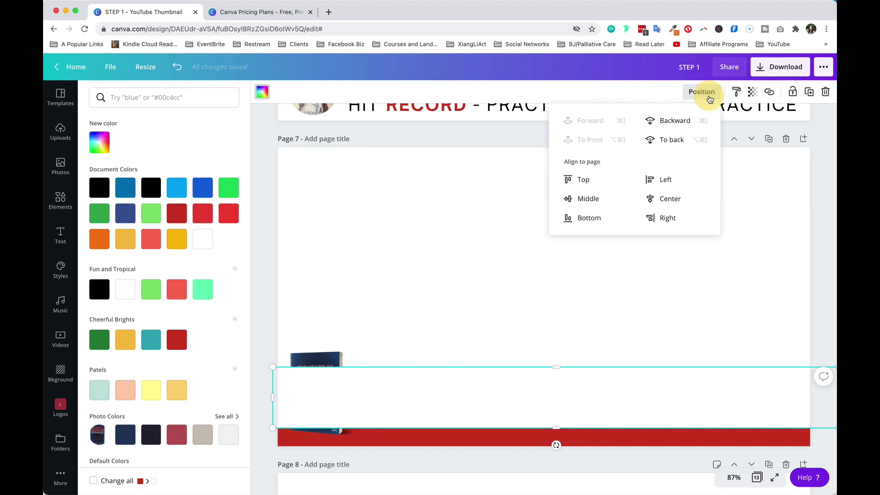
left_click(680, 121)
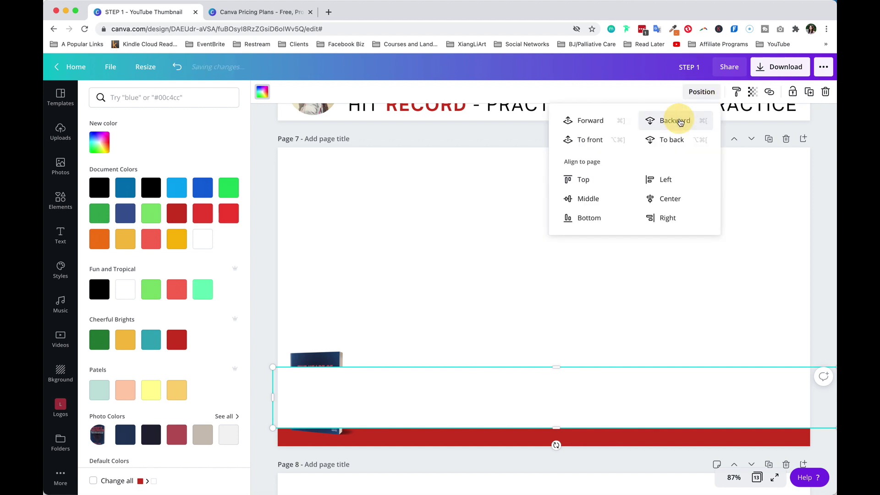
left_click(679, 122)
left_click(679, 122)
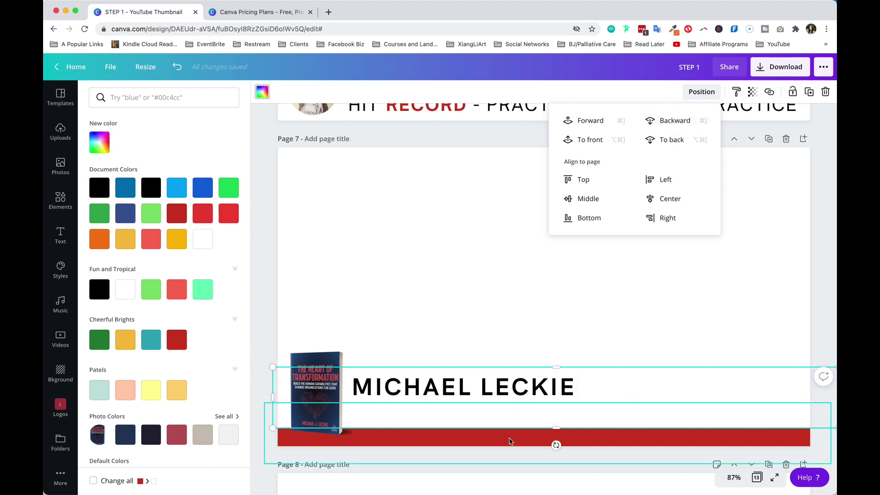
Step: Shorten the white bar on page 7 so its lower edge meets the top of the red bar, uncovering the title line
left_click(474, 318)
left_click_drag(505, 406, 495, 444)
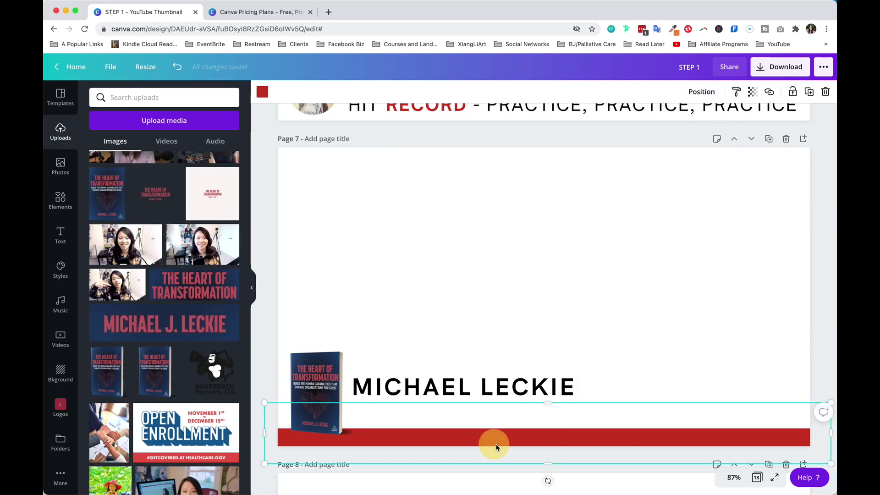
left_click(550, 388)
left_click(631, 384)
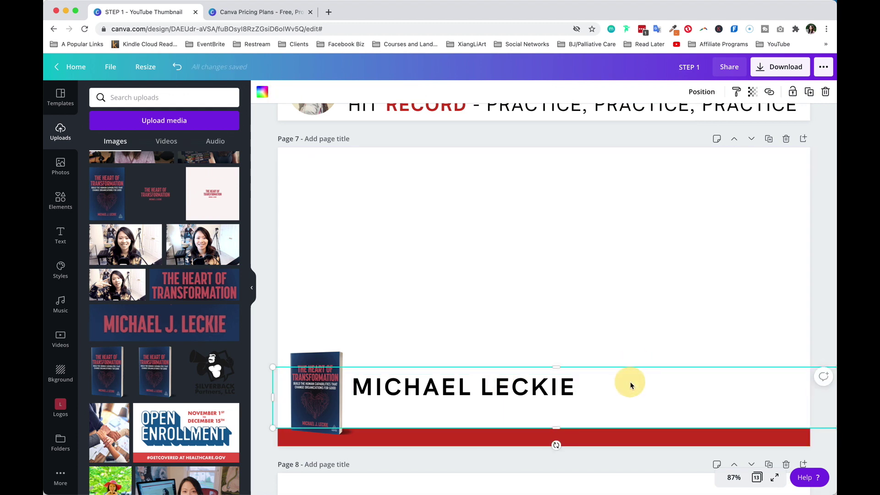
left_click_drag(560, 420, 563, 403)
left_click(619, 317)
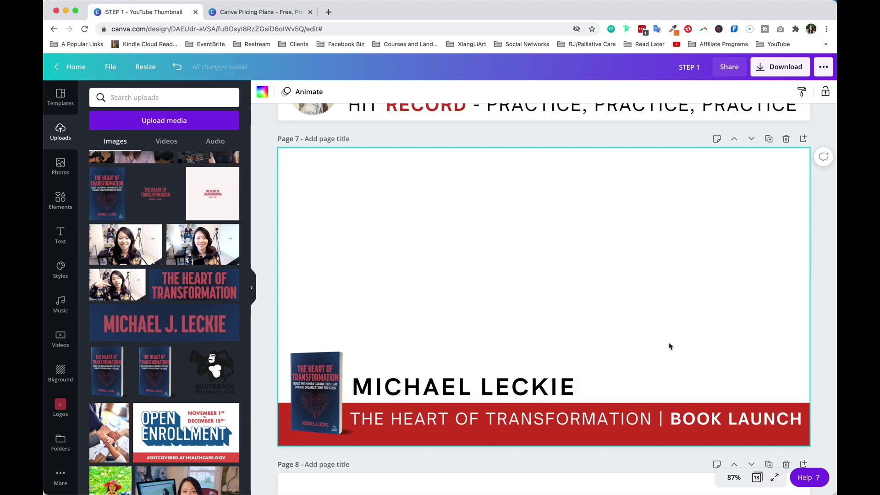
Step: Switch to Preview to examine the transparent area of the exported STEP 1 (1).png, then return to the design
key("super+Tab")
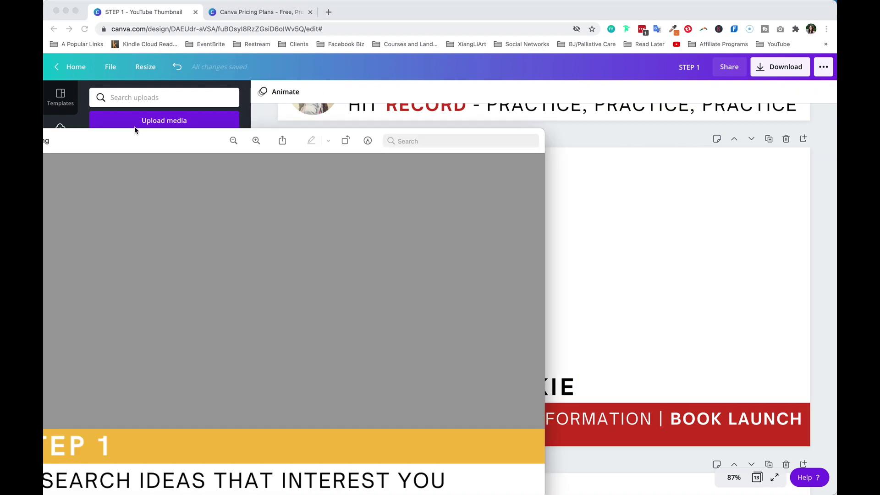
left_click_drag(134, 142, 347, 41)
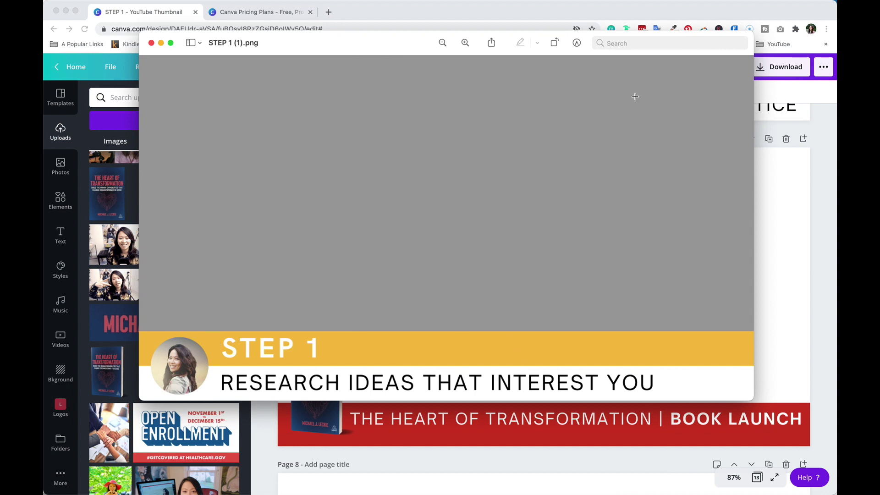
left_click(552, 22)
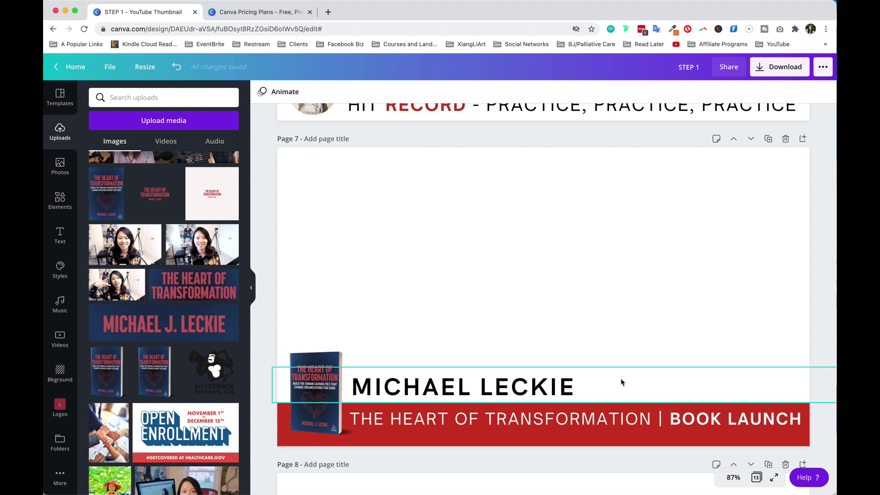
Step: Narrow the white bar on page 7 so it ends just past the presenter name
left_click(620, 382)
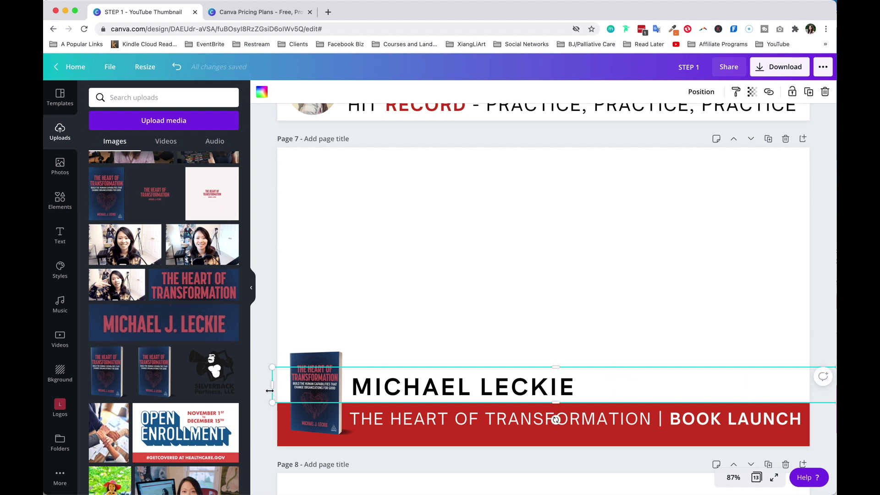
scroll(553, 385, "right", 2)
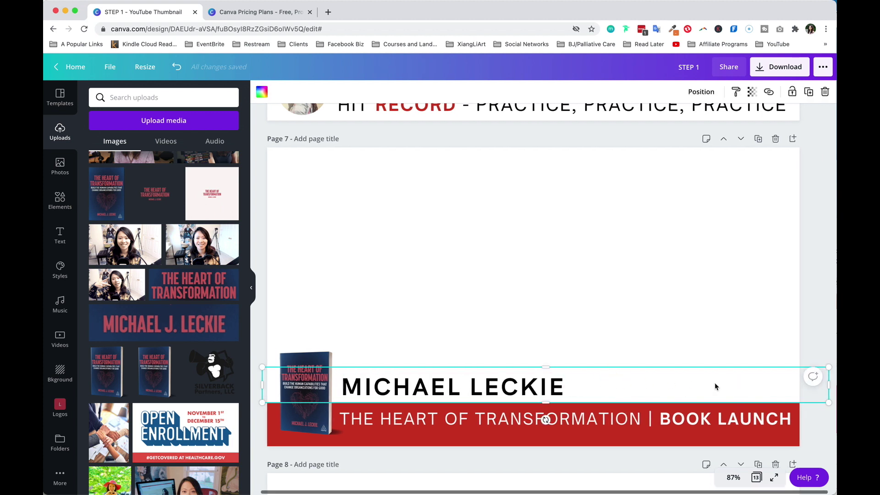
left_click_drag(823, 382, 562, 393)
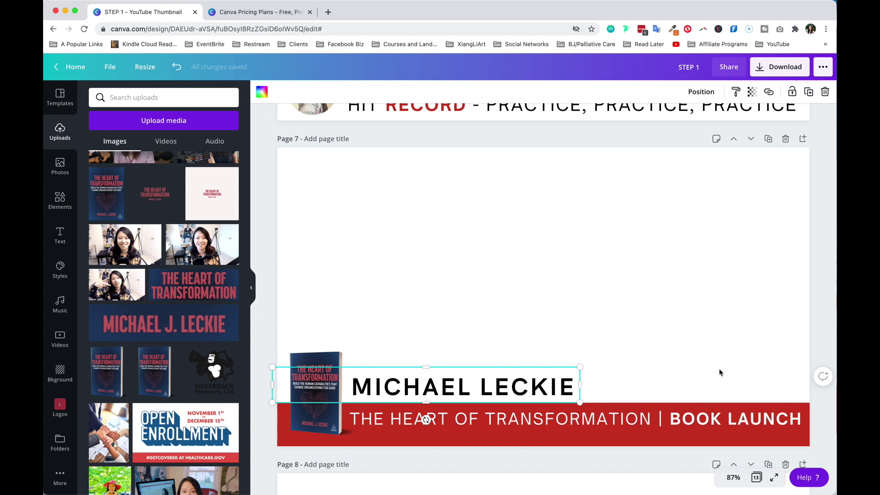
left_click(631, 288)
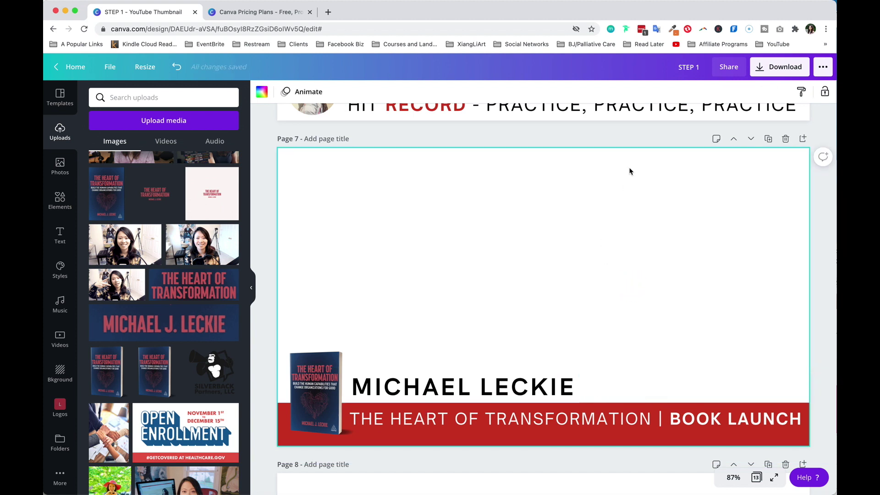
Step: Download only page 7 as a PNG with a transparent background and open the exported file in Preview
left_click(798, 69)
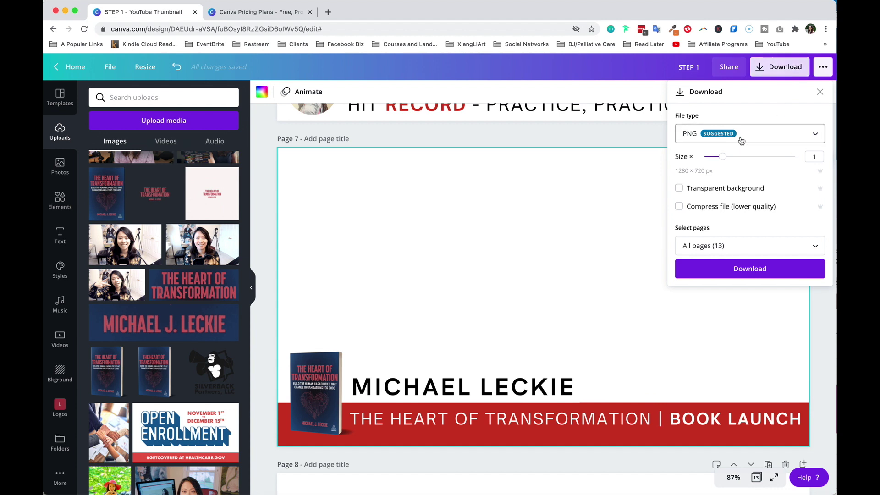
left_click(679, 189)
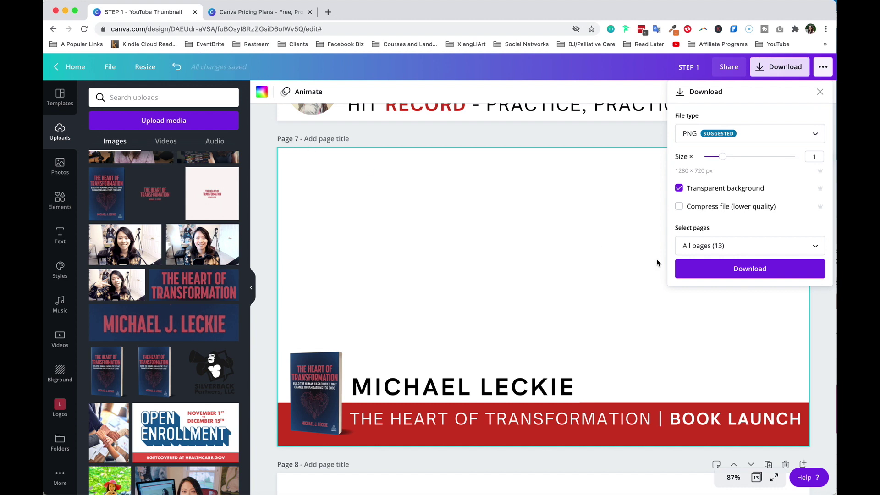
left_click(723, 246)
scroll(802, 346, "down", 3)
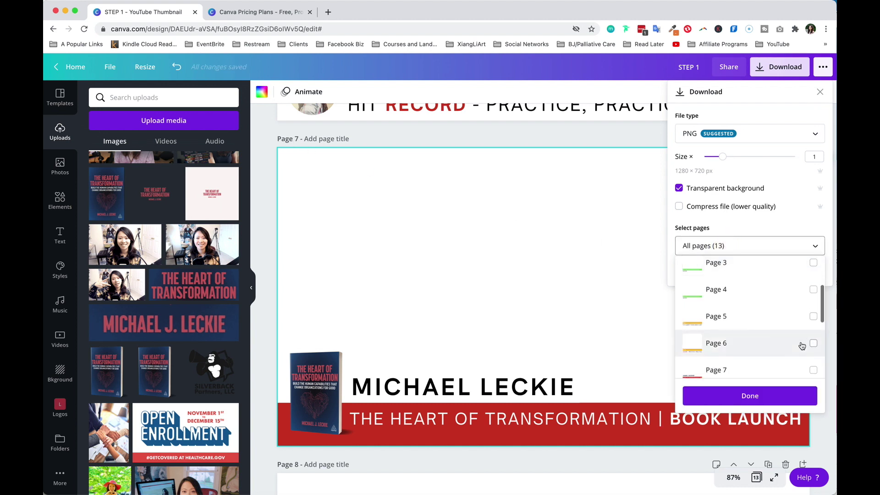
left_click(812, 370)
left_click(795, 389)
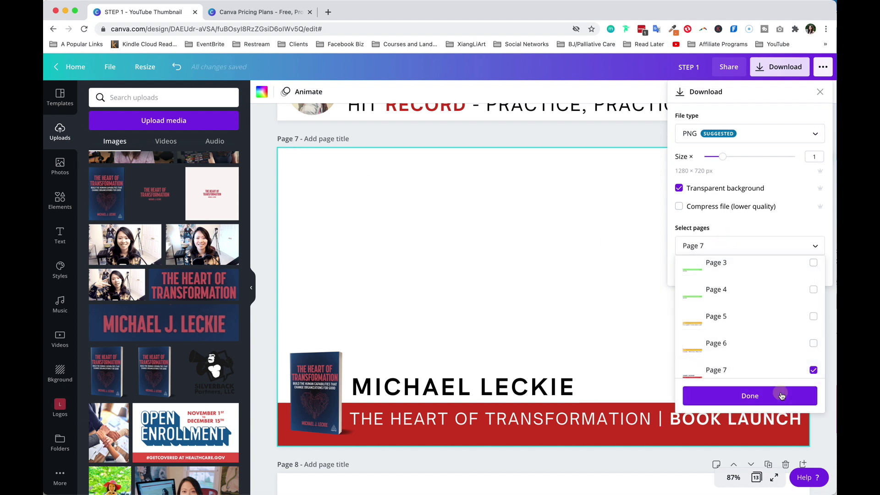
left_click(767, 275)
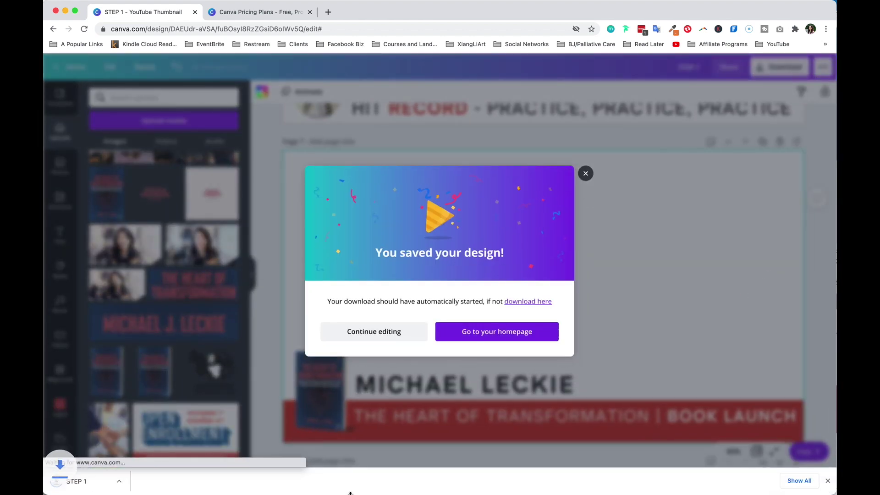
left_click(100, 481)
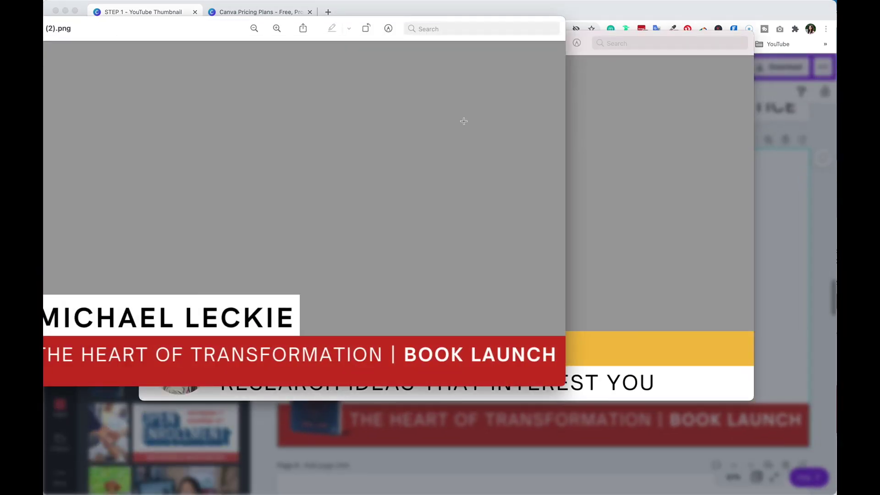
left_click(407, 61)
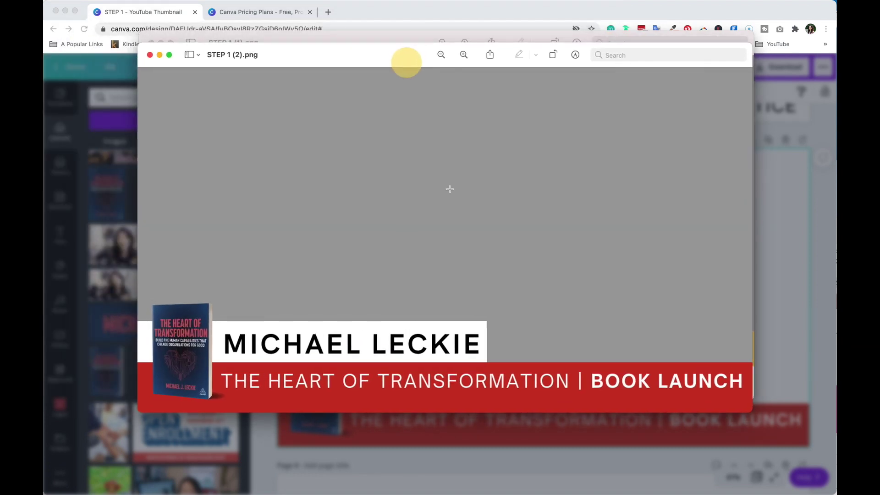
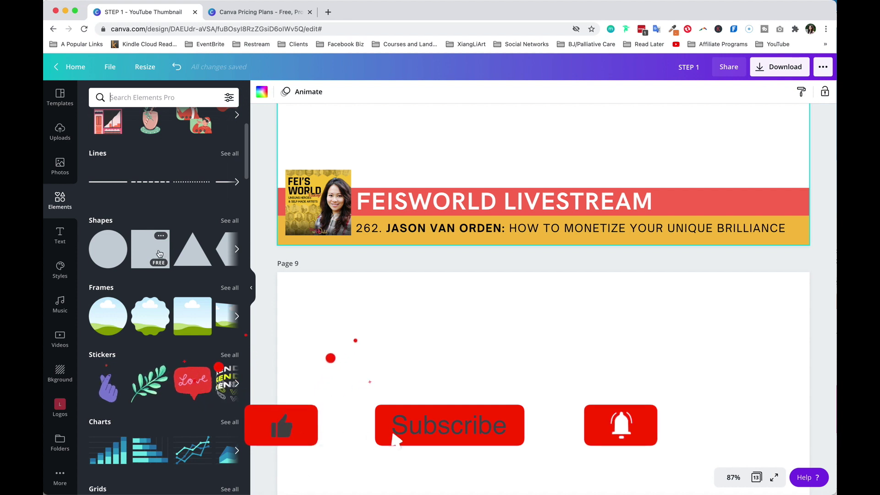
Step: Add a square shape to page 8 above the "FEISWORLD LIVESTREAM" lower third and colour it light blue
left_click(148, 231)
scroll(553, 171, "up", 2)
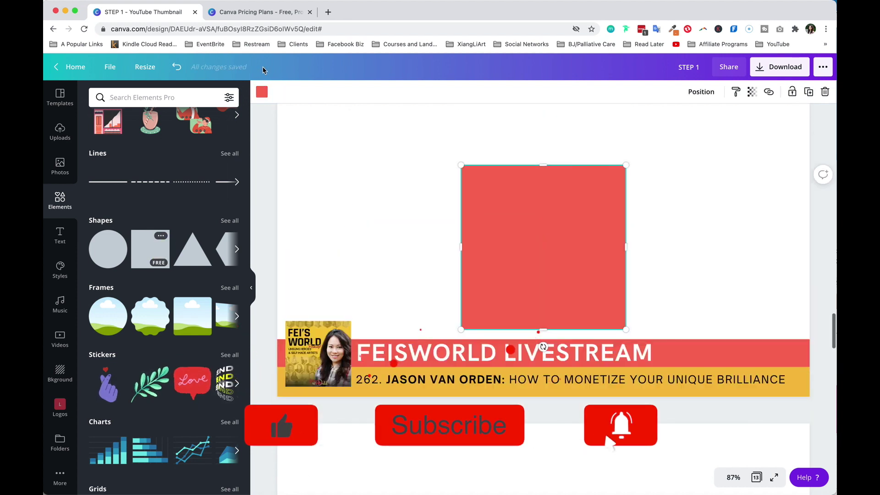
left_click(260, 94)
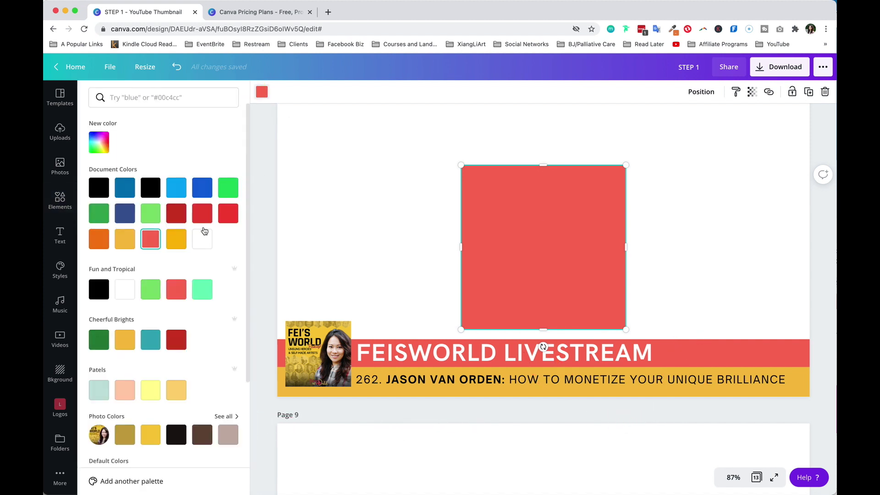
left_click(176, 188)
Step: Scale the blue square down to about the podcast cover's size, offset it up and right, and send it behind the cover
left_click(513, 252)
left_click_drag(513, 252, 409, 232)
left_click_drag(502, 312, 320, 330)
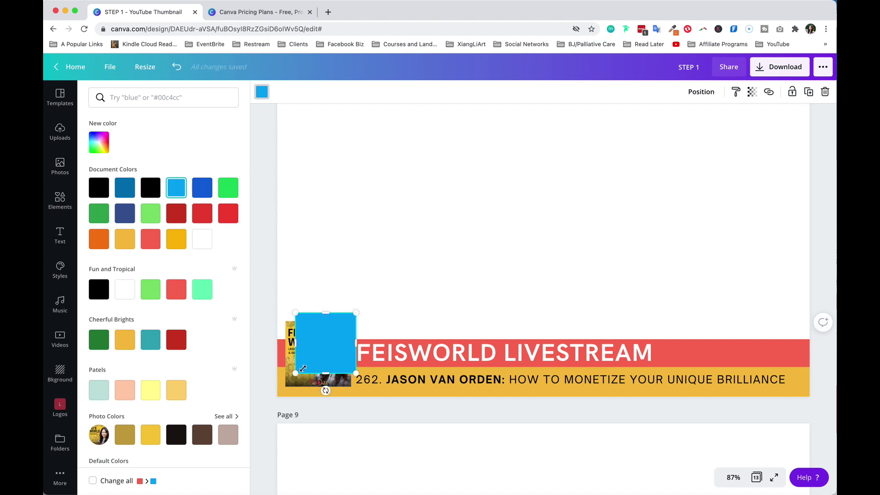
mouse_move(303, 368)
left_mouse_down()
mouse_move(295, 378)
mouse_move(307, 367)
left_mouse_up()
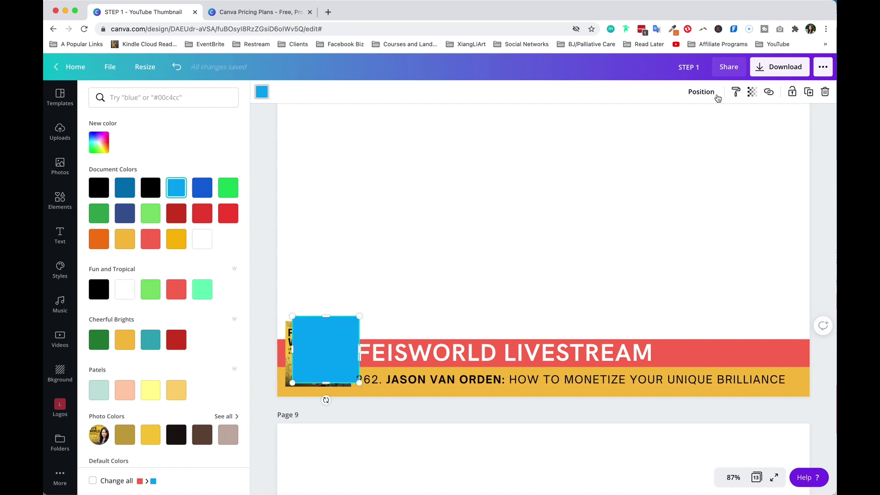
left_click(693, 93)
left_click(680, 123)
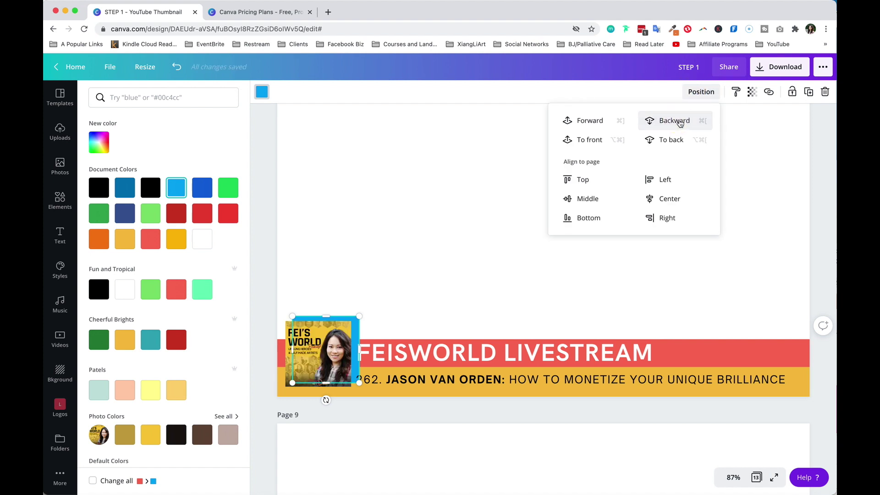
left_click(392, 152)
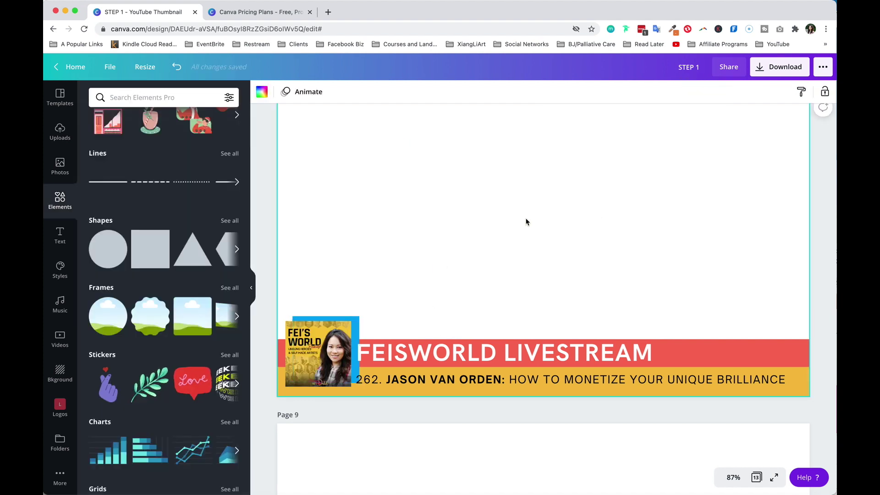
Step: Shrink the blue square slightly and nudge it up and left, leaving a thin blue edge around the podcast cover
left_click(356, 318)
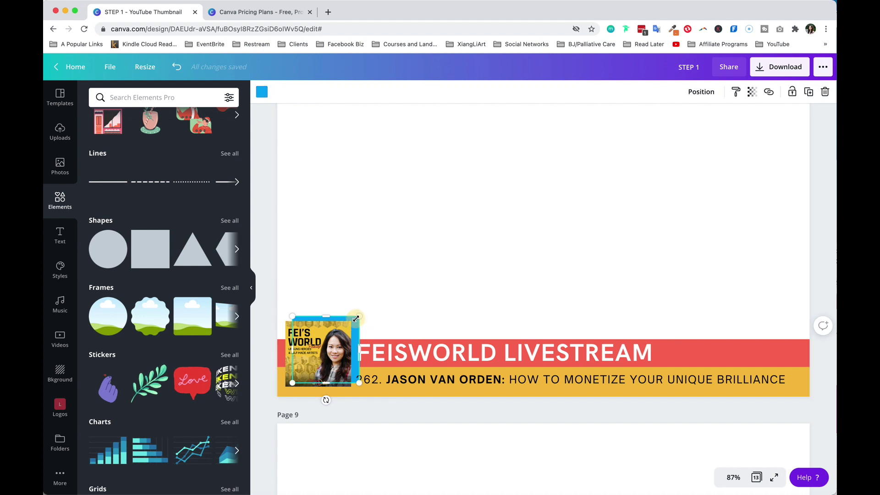
left_click_drag(356, 317, 356, 310)
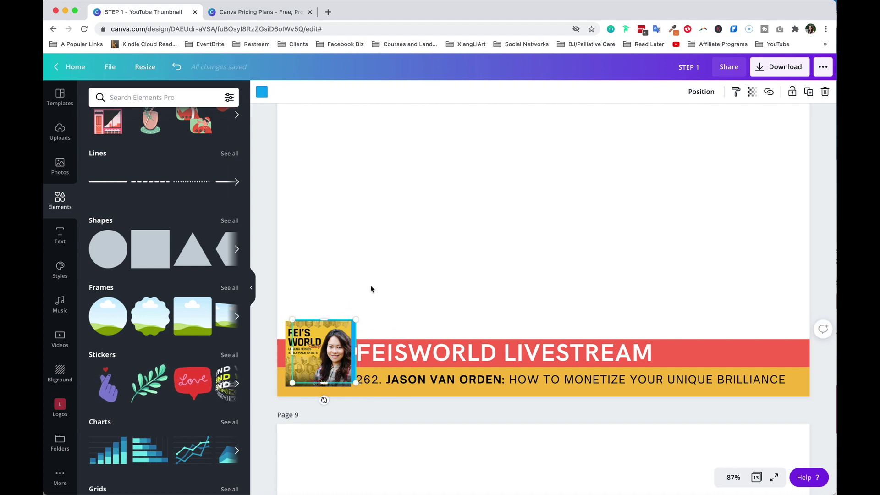
key("Up")
key("Up")
key("Up")
key("Up")
key("Up")
key("Left")
key("Left")
key("Left")
key("Left")
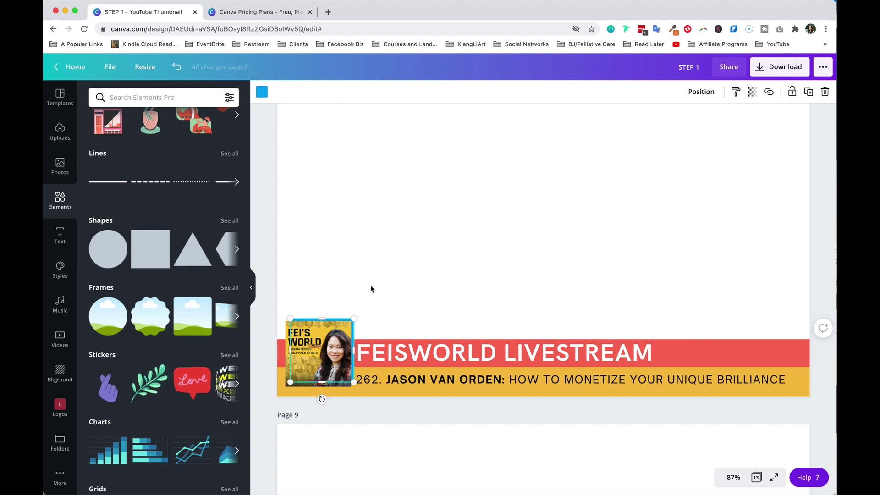
left_click(377, 284)
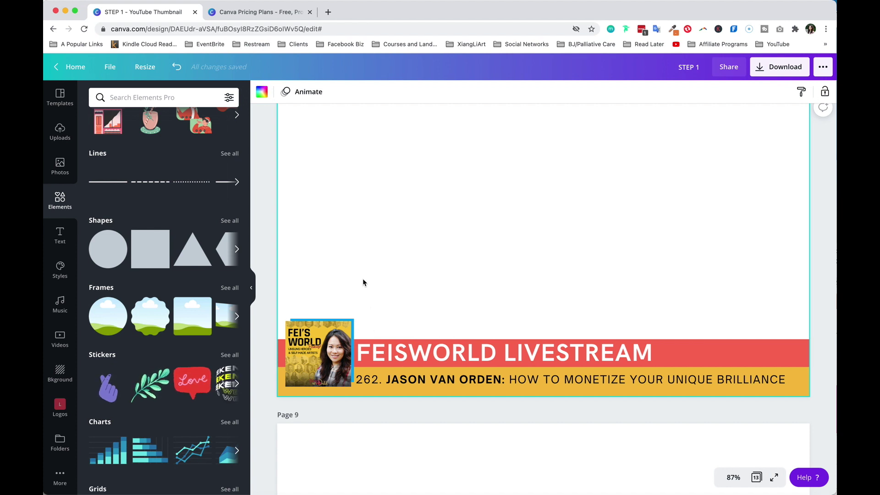
Step: Search the elements for "youtube" and add the red square YouTube icon to page 10
scroll(488, 398, "down", 15)
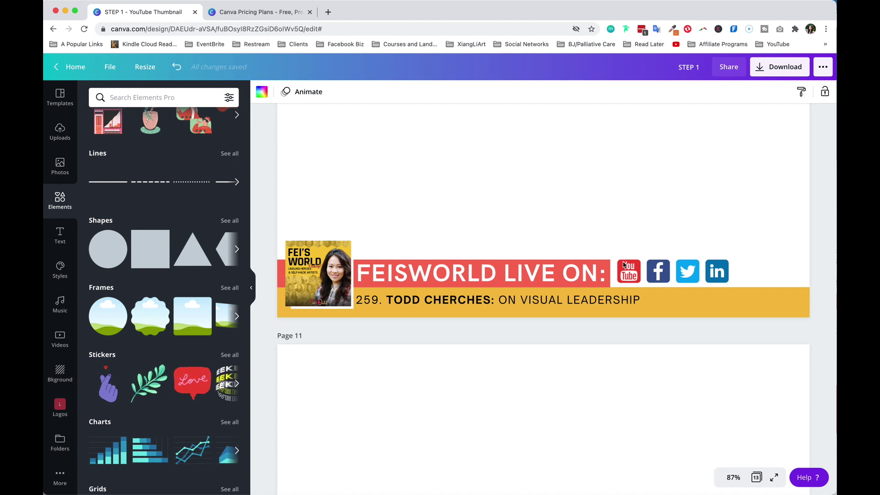
scroll(614, 247, "up", 2)
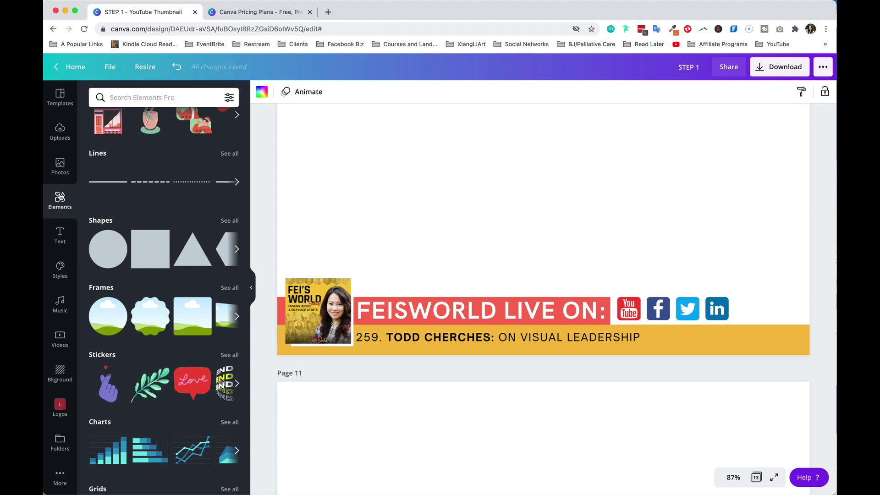
left_click(131, 97)
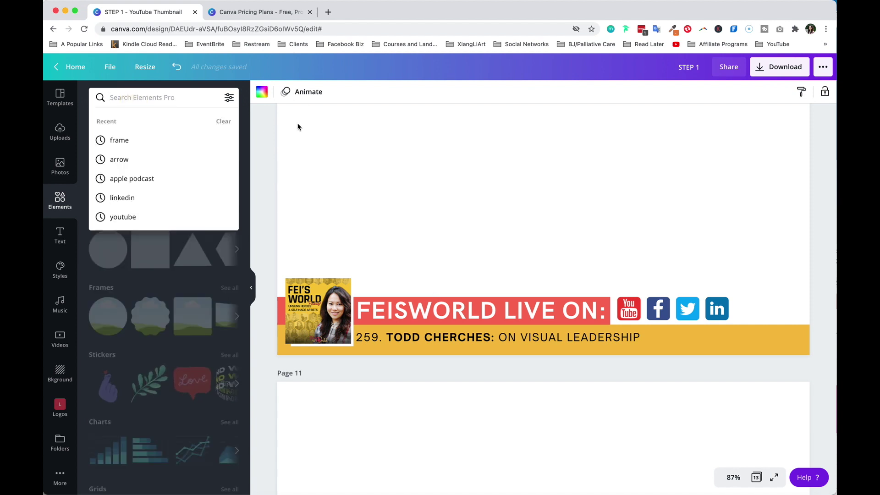
type("youtube")
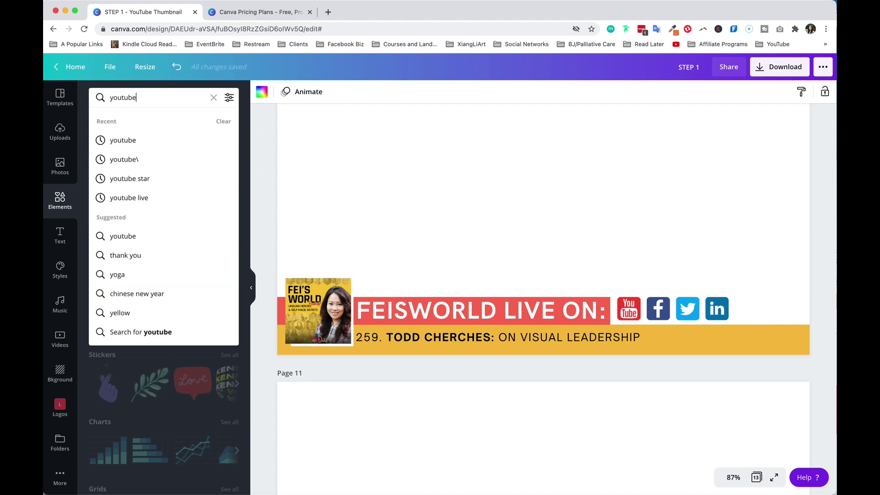
key("Return")
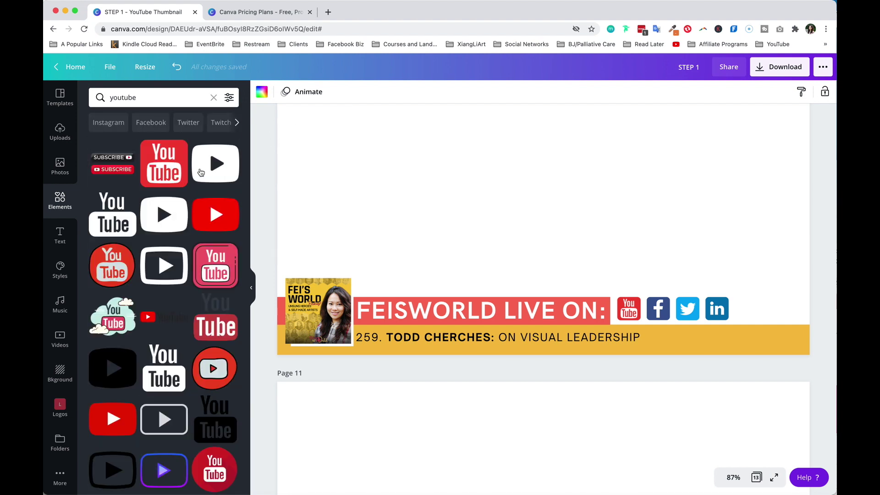
left_click(163, 146)
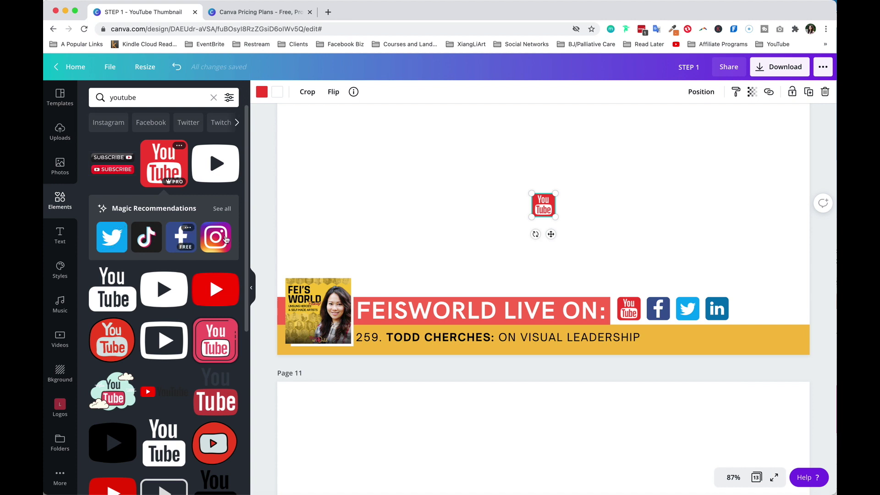
Step: Show all magic recommendations matching the YouTube icon and delete the newly added YouTube icon from page 10
left_click(221, 210)
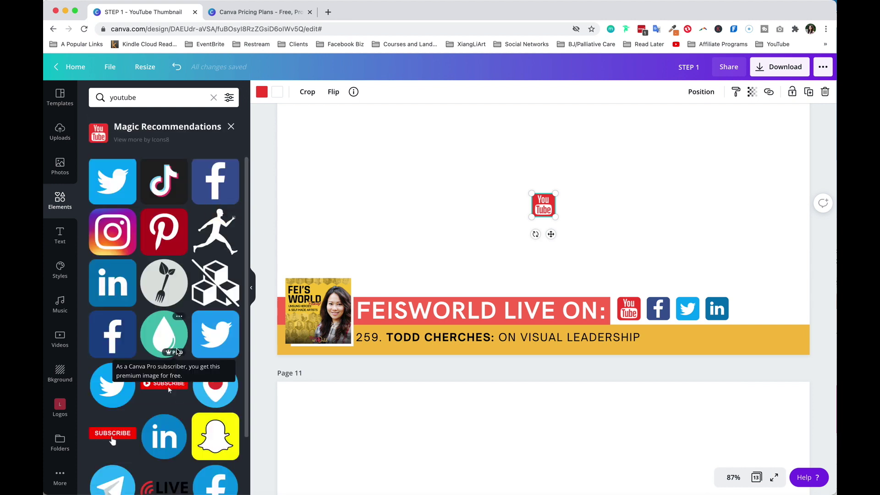
scroll(167, 386, "down", 1)
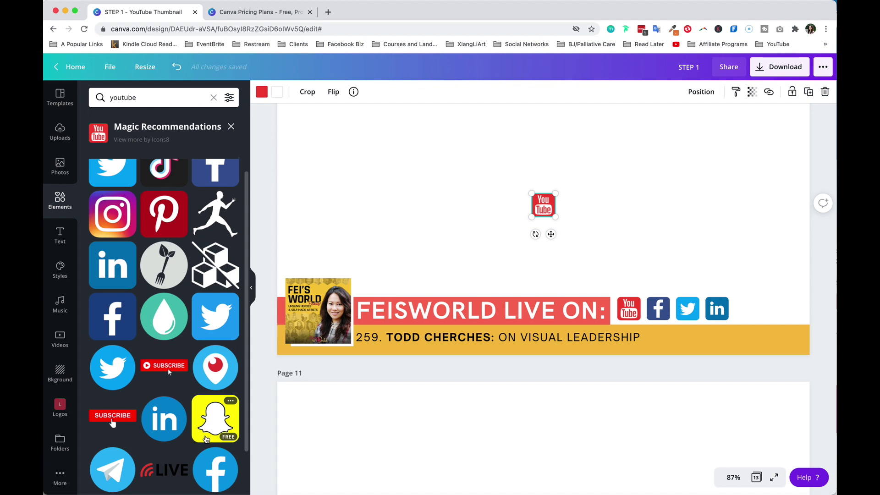
scroll(202, 421, "up", 1)
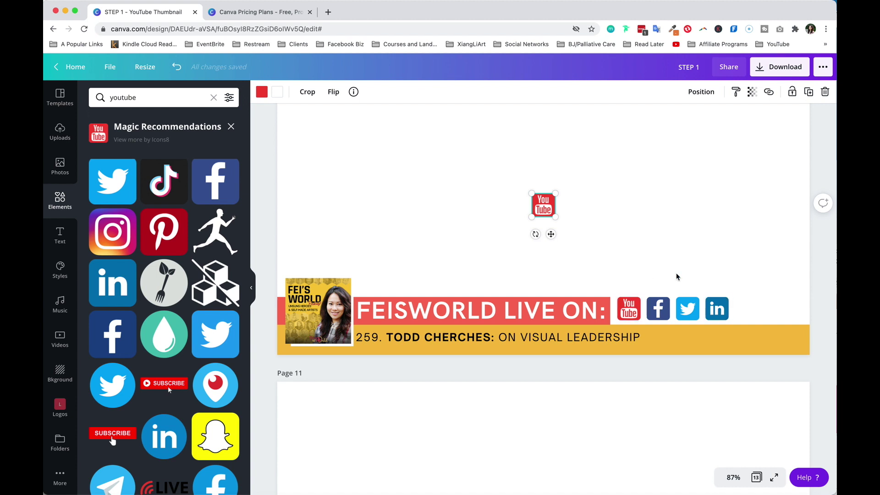
key("Delete")
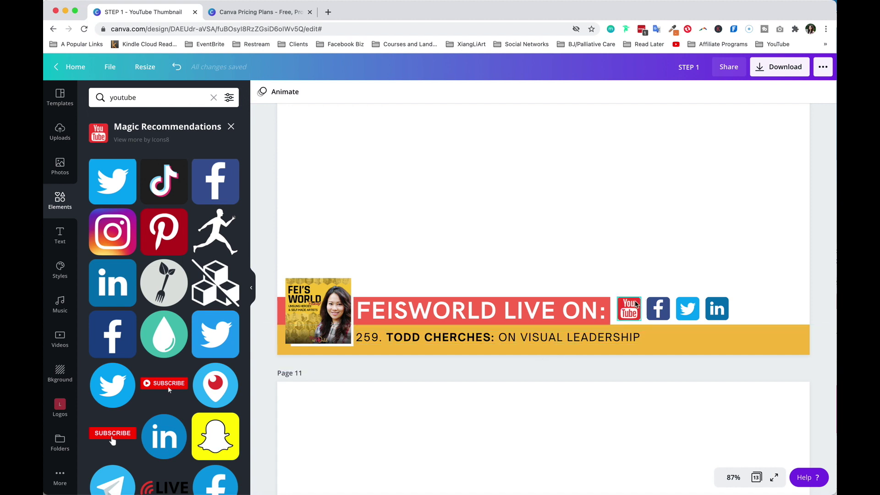
Step: Add the matching square Twitter, TikTok and Facebook icons from the recommendations to page 10
scroll(623, 281, "up", 2)
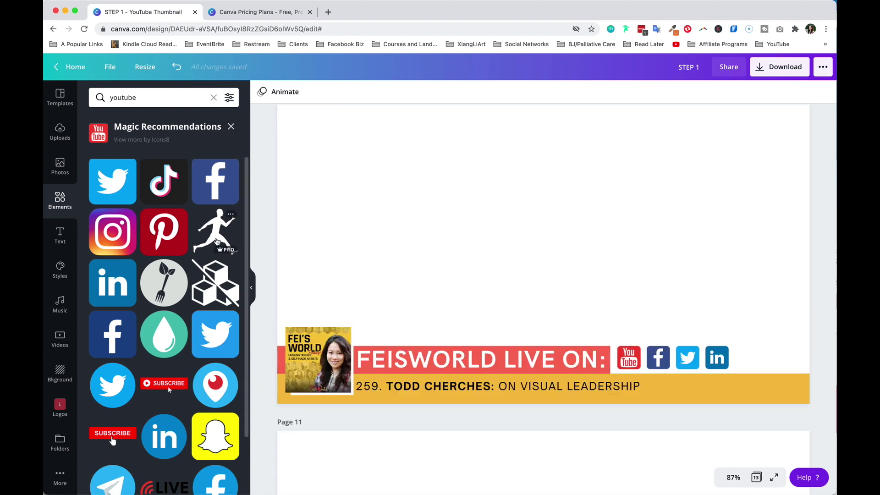
left_click(114, 188)
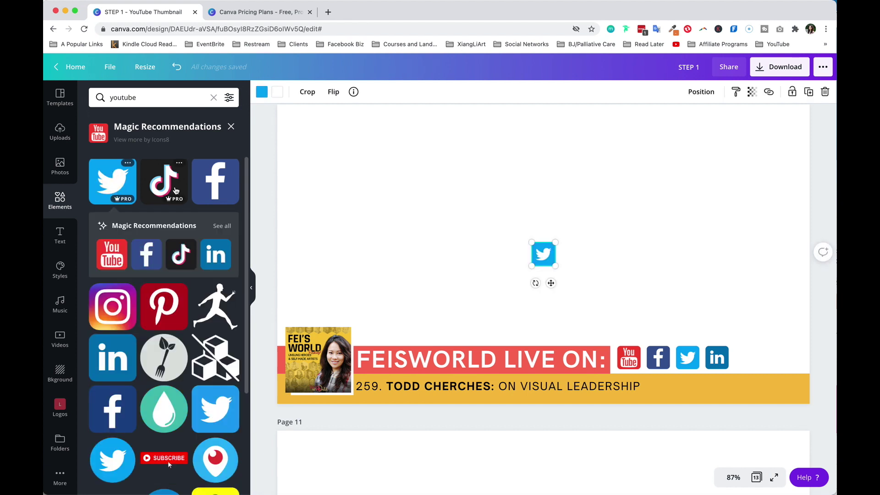
left_click(164, 181)
left_click(216, 181)
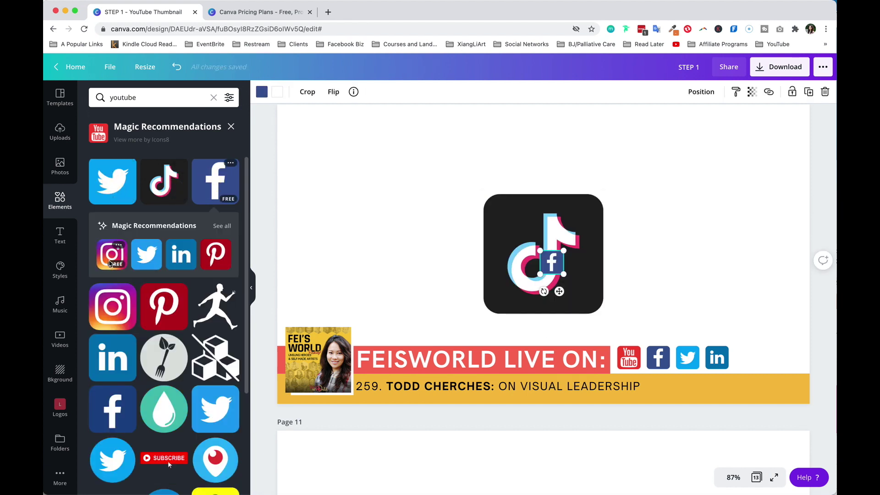
Step: Separate the overlapping icons, moving TikTok to the left and placing Facebook beside the Twitter icon
left_click(691, 254)
left_click_drag(549, 233, 411, 221)
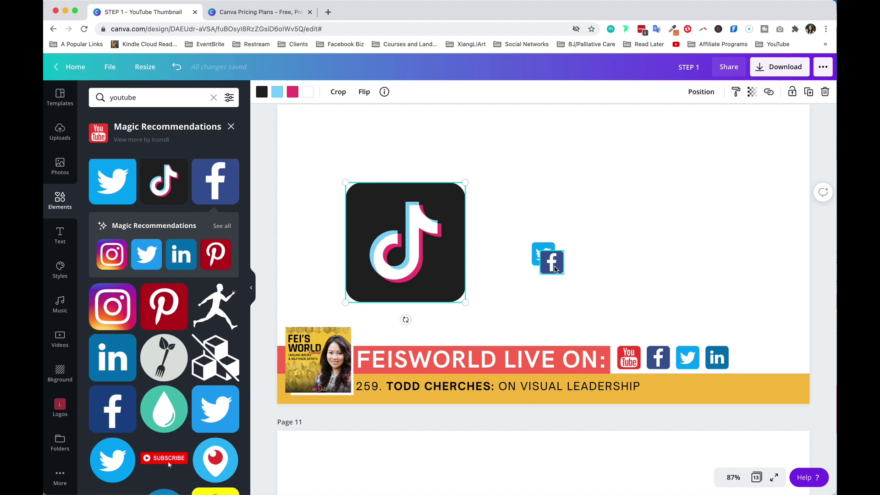
left_click_drag(555, 269, 583, 261)
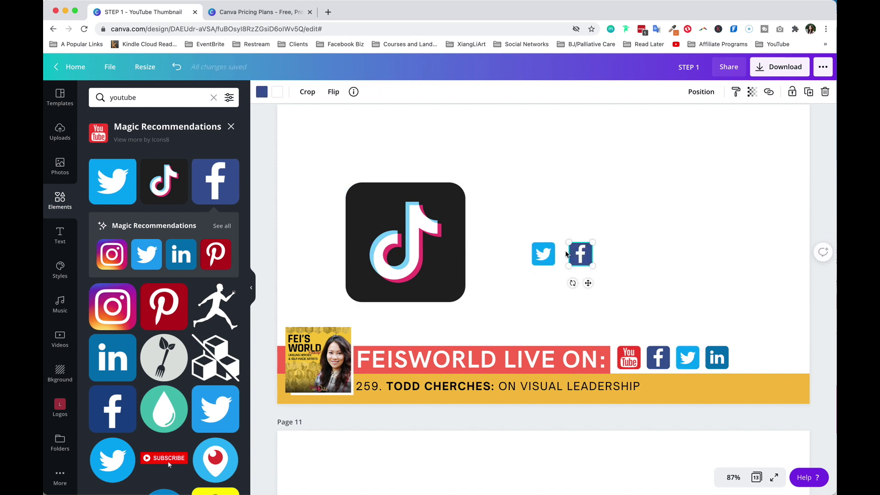
Step: Shrink the TikTok icon to about the Twitter icon's size and place it in line to the left of Twitter
left_click_drag(437, 275, 490, 274)
left_click_drag(519, 303, 425, 208)
left_click(470, 162)
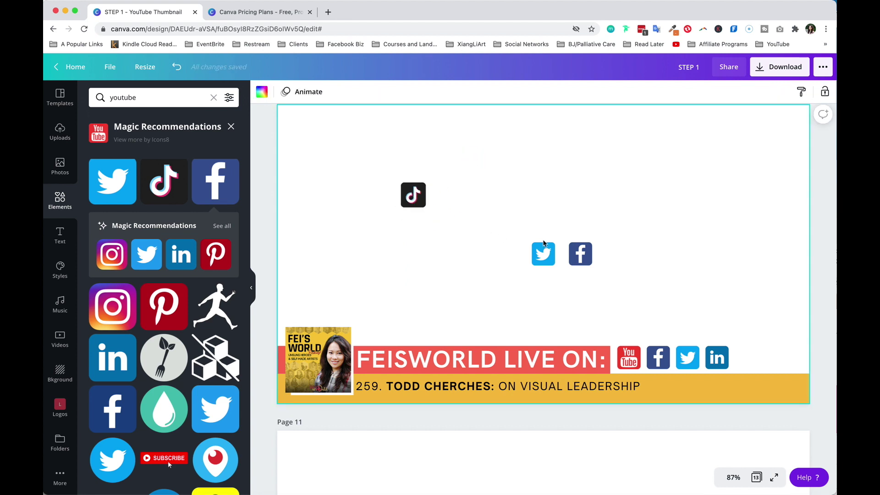
left_click(421, 203)
left_click_drag(420, 203, 519, 266)
left_click(618, 268)
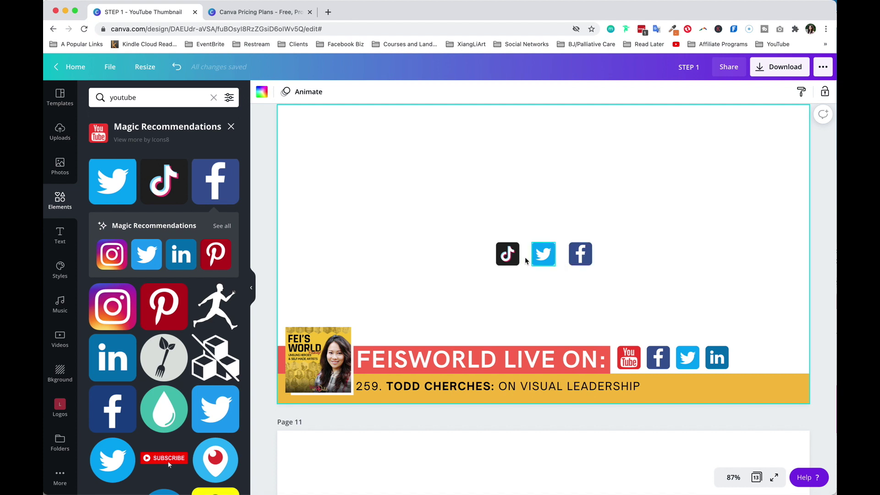
Step: Stagger the TikTok, Twitter and Facebook icons slightly in height and move them together to the upper left of page 10
left_click_drag(476, 230, 616, 286)
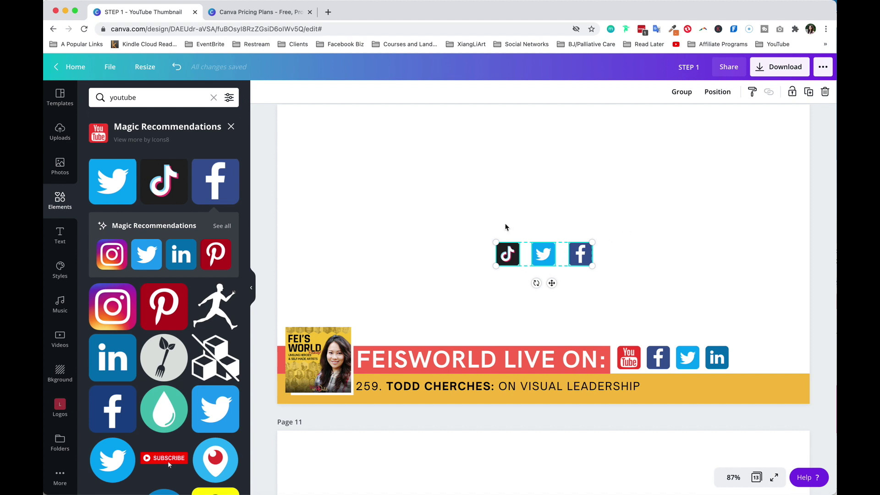
left_click(509, 209)
left_click(507, 258)
left_click_drag(486, 220, 623, 317)
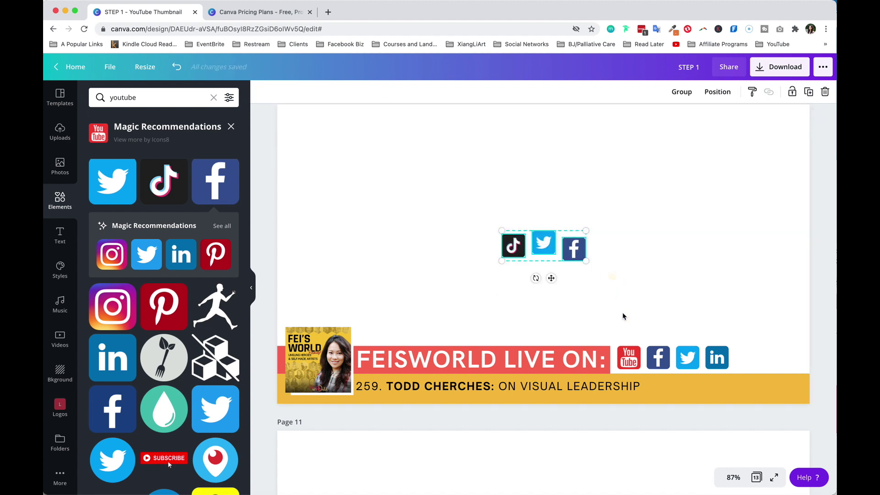
left_click_drag(550, 253, 374, 170)
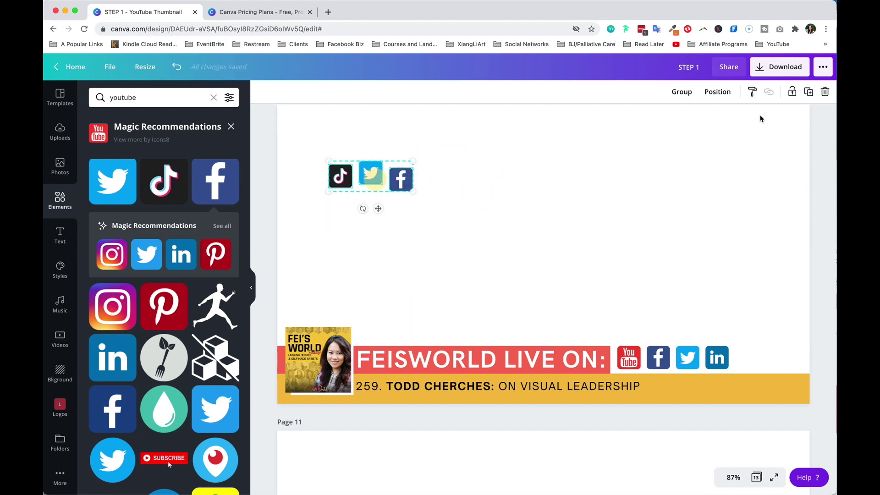
Step: Align the three selected social icons to their common middle
left_click(714, 94)
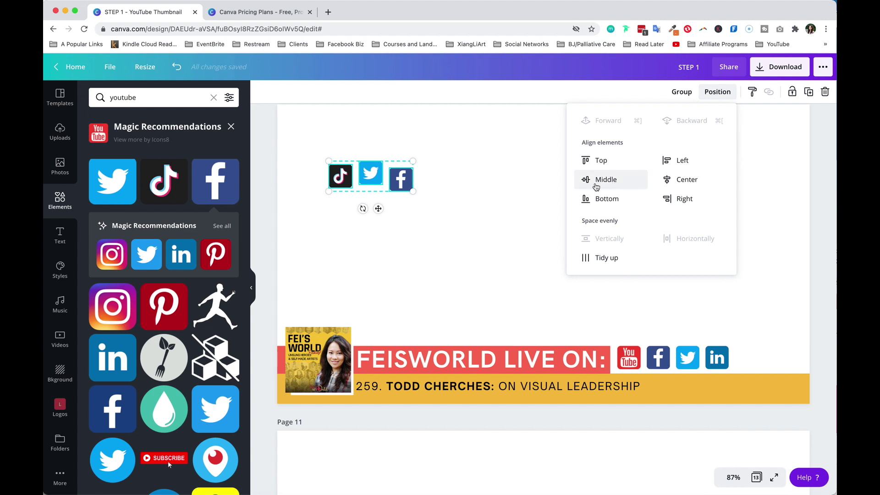
left_click(629, 185)
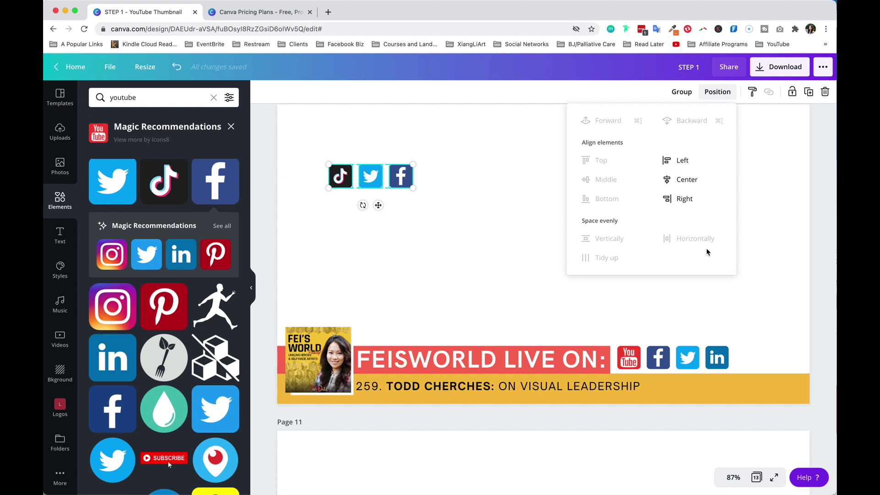
left_click(440, 245)
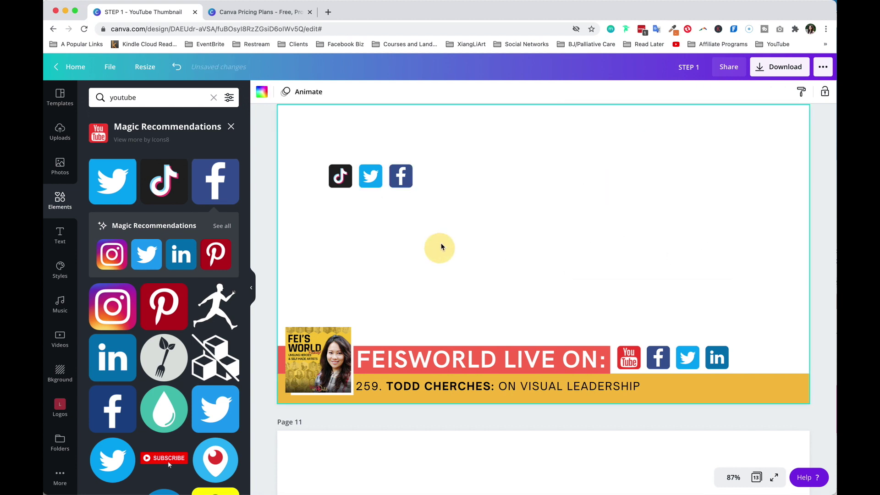
Step: Move the Facebook and Twitter icons right with uneven gaps, then space all three icons evenly horizontally
left_click(407, 179)
left_click_drag(385, 177, 392, 174)
left_click(593, 209)
left_click_drag(305, 154, 478, 197)
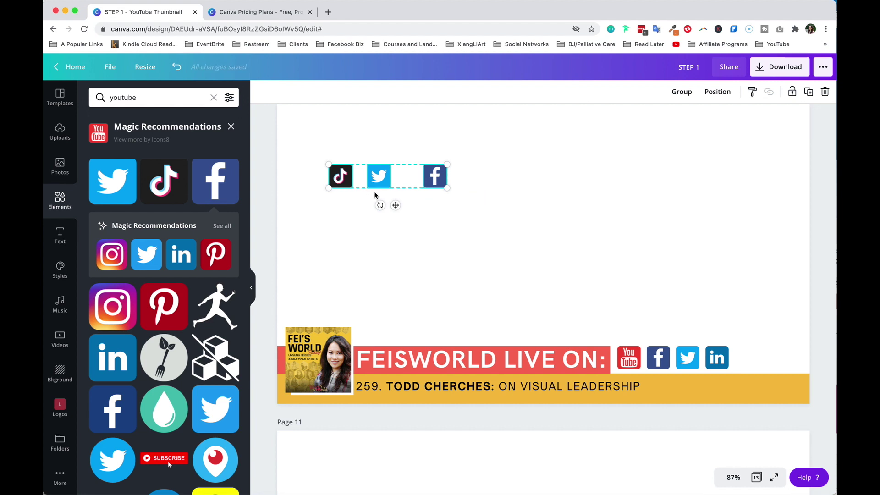
left_click(716, 94)
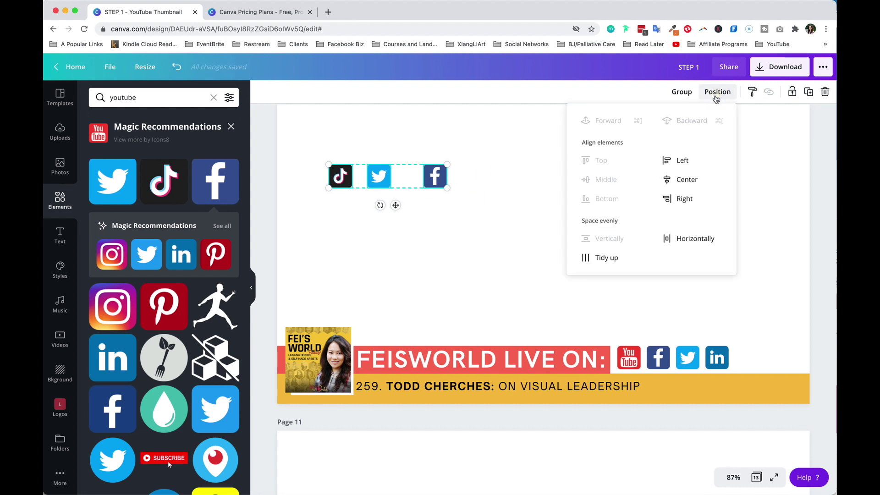
left_click(682, 239)
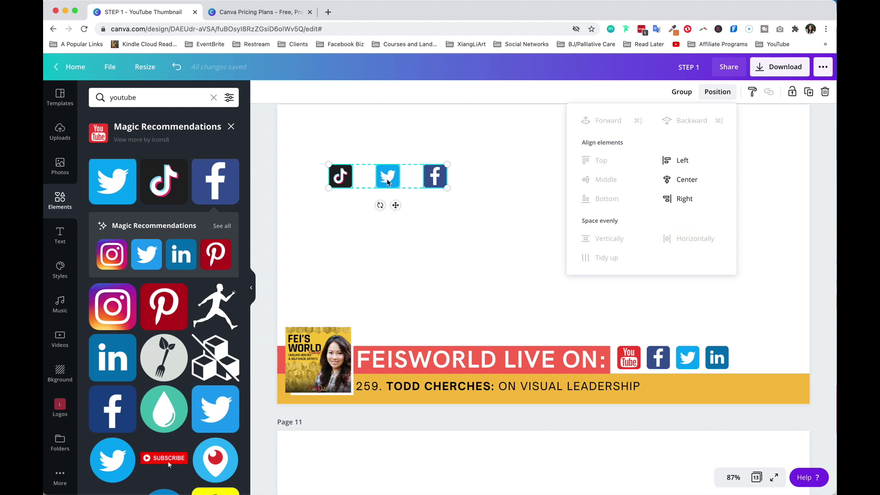
left_click(403, 143)
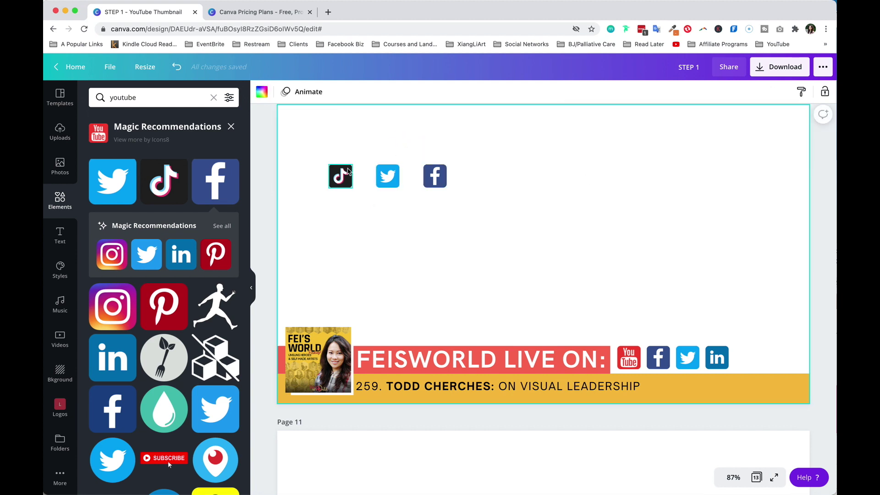
Step: Move the TikTok and Facebook icons close to Twitter and even out the horizontal spacing of the three icons
left_click_drag(340, 171, 363, 173)
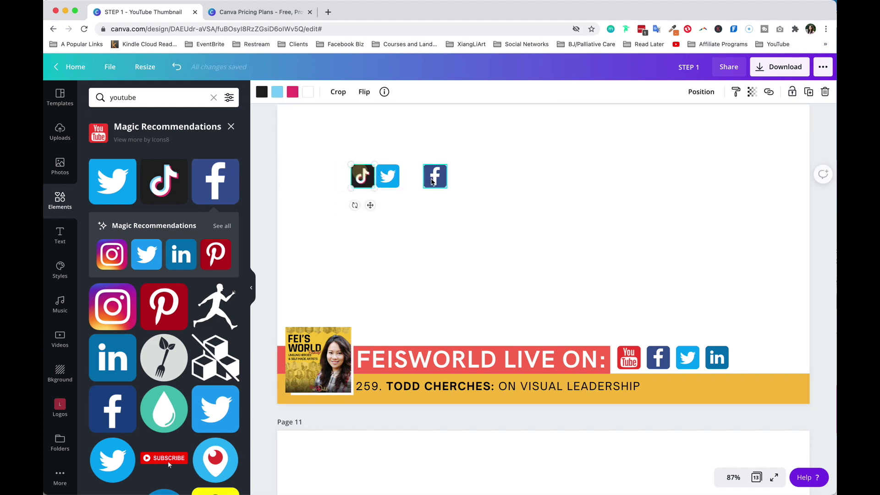
left_click_drag(433, 179, 417, 178)
left_click_drag(324, 152, 439, 200)
left_click(718, 92)
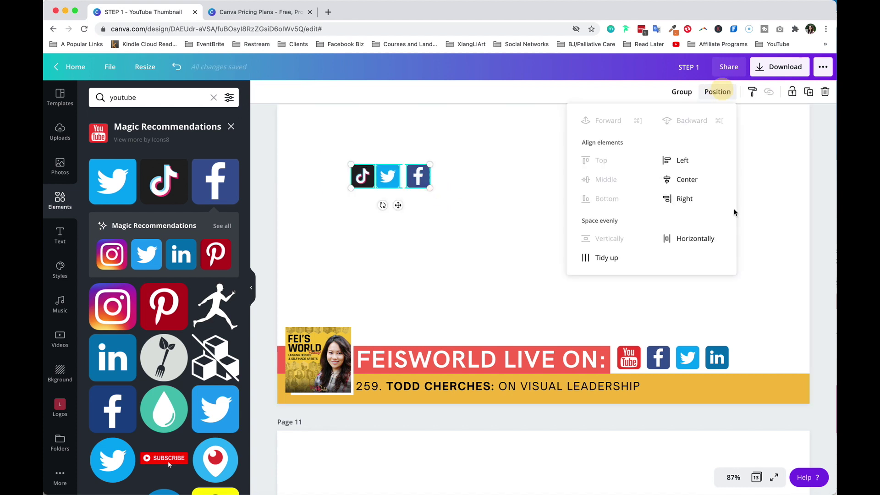
left_click(701, 239)
left_click(463, 221)
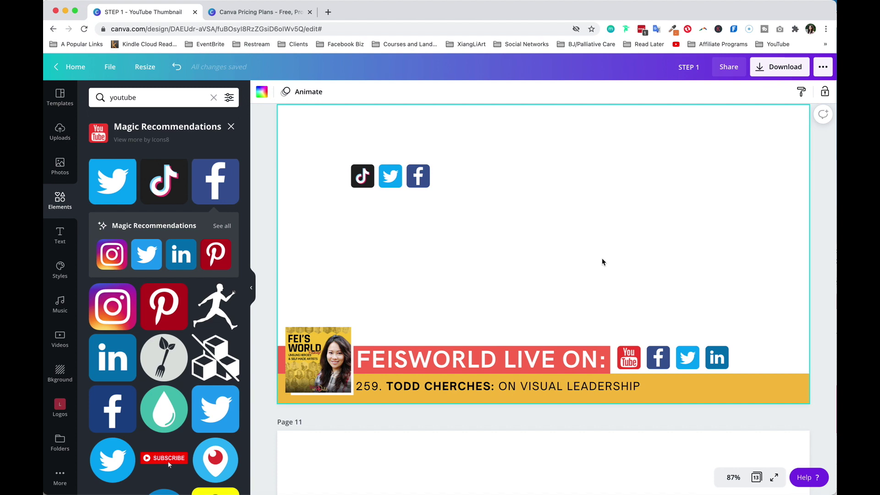
Step: Close the magic recommendations and search the elements for "smile"
scroll(634, 324, "down", 9)
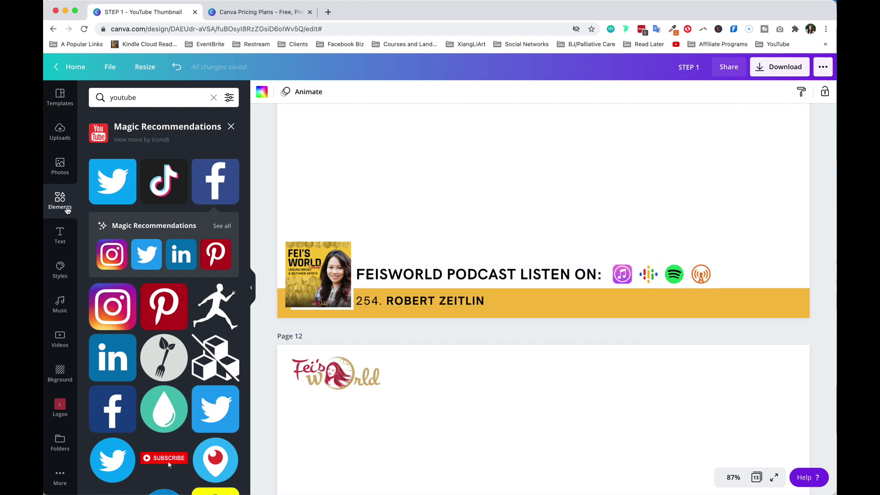
scroll(168, 461, "down", 3)
scroll(168, 338, "up", 3)
left_click(231, 127)
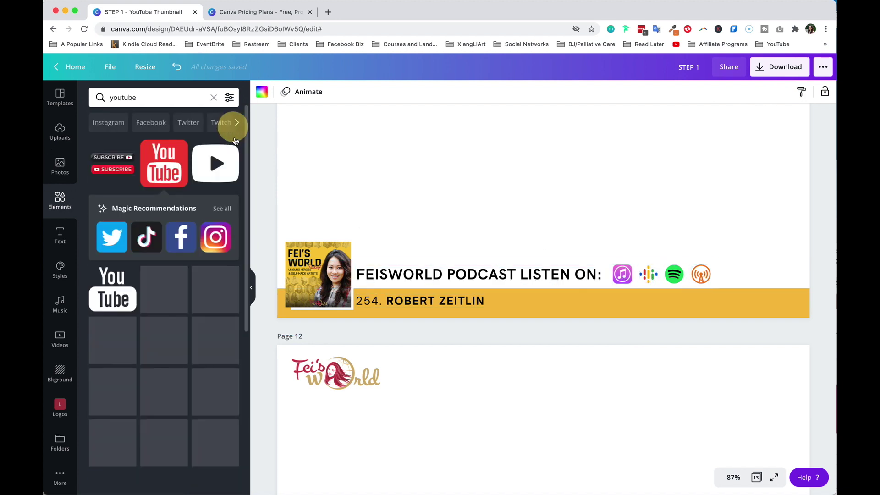
left_click(155, 98)
double_click(155, 98)
key("BackSpace")
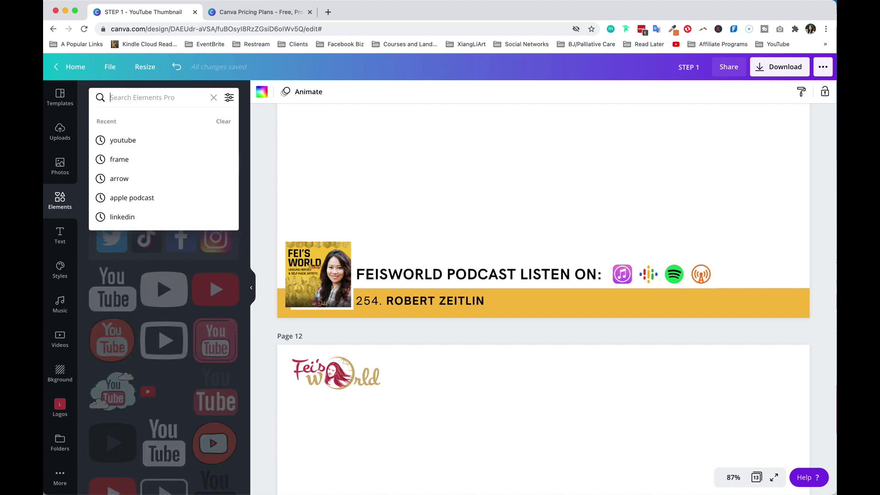
type("smile")
key("Return")
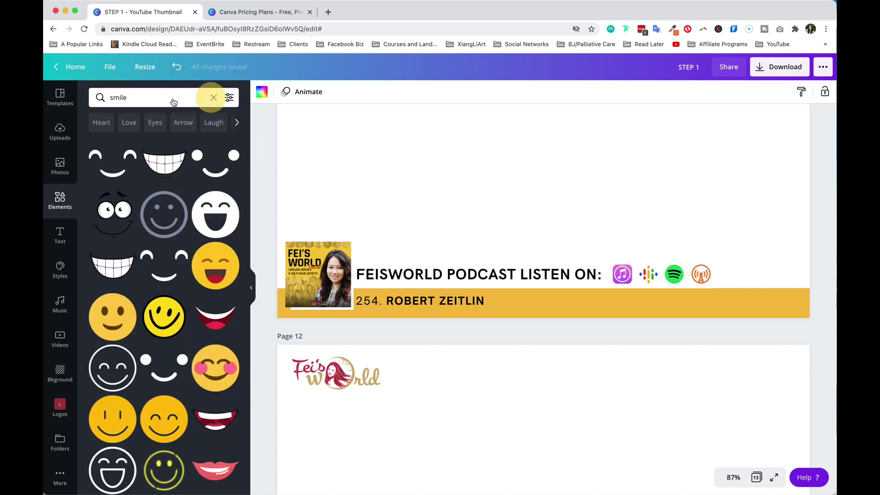
Step: Replace the element search term with "bank" and run the search
left_click(213, 97)
type("ba")
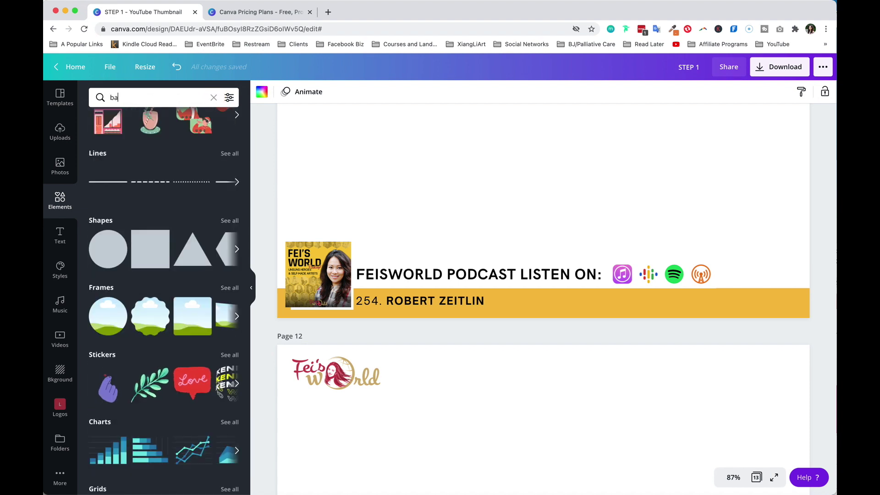
type("nk")
key("Return")
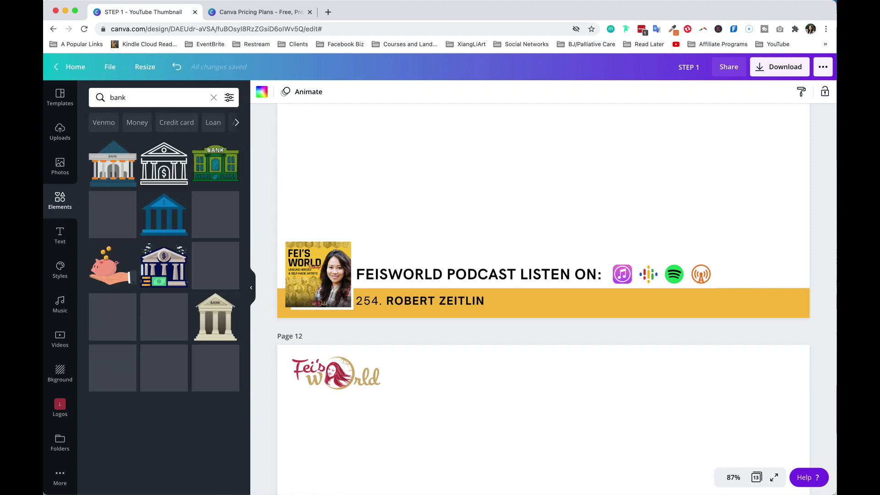
Step: Search the elements for "covid" and browse the matching graphics
double_click(160, 103)
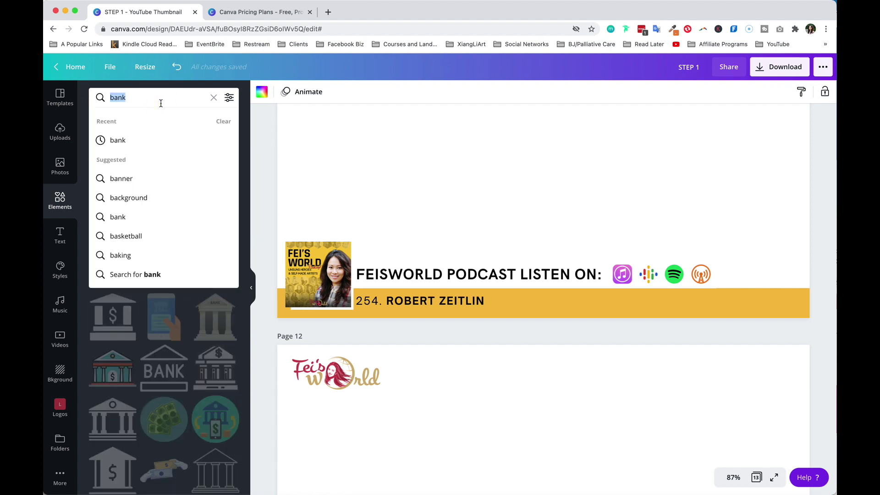
key("BackSpace")
type("covid")
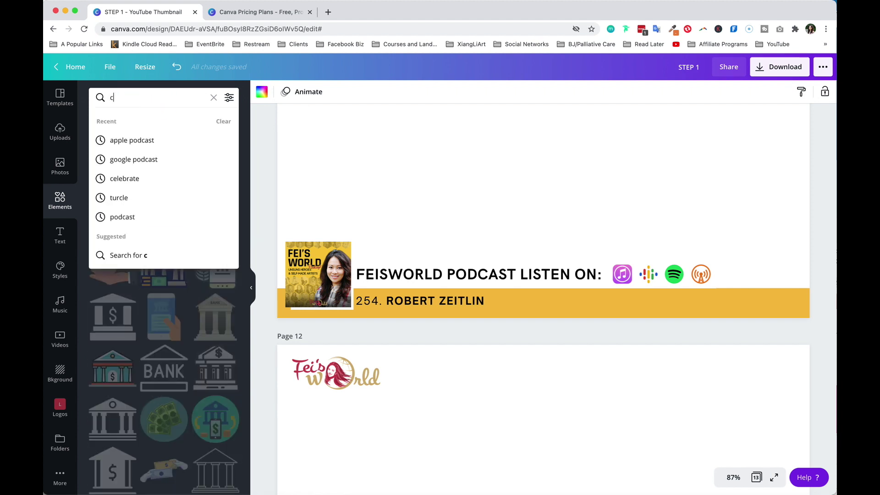
key("Return")
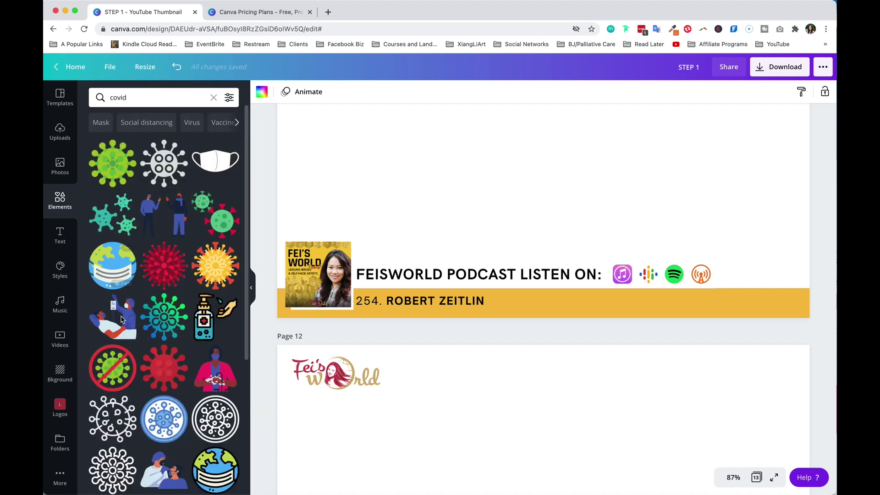
scroll(127, 320, "down", 5)
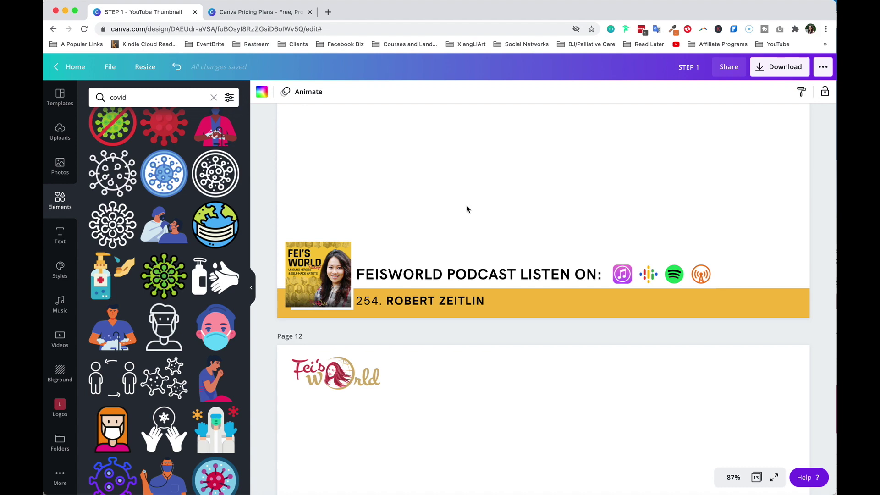
scroll(475, 215, "up", 5)
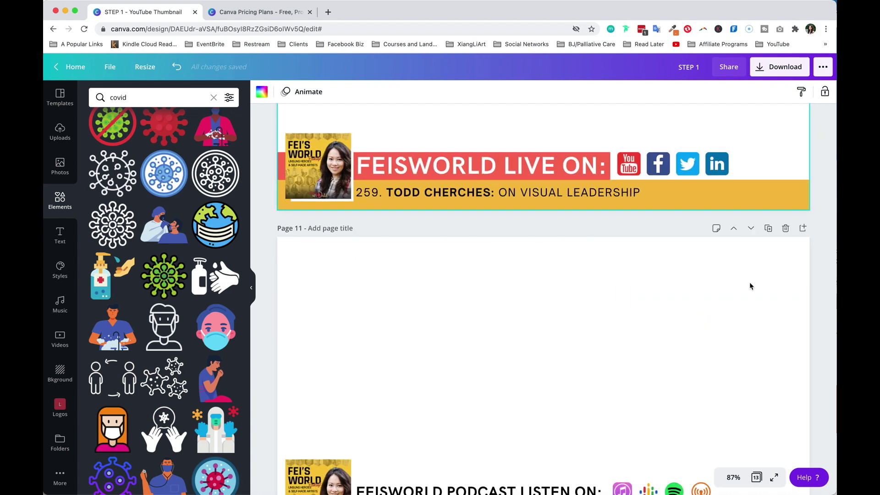